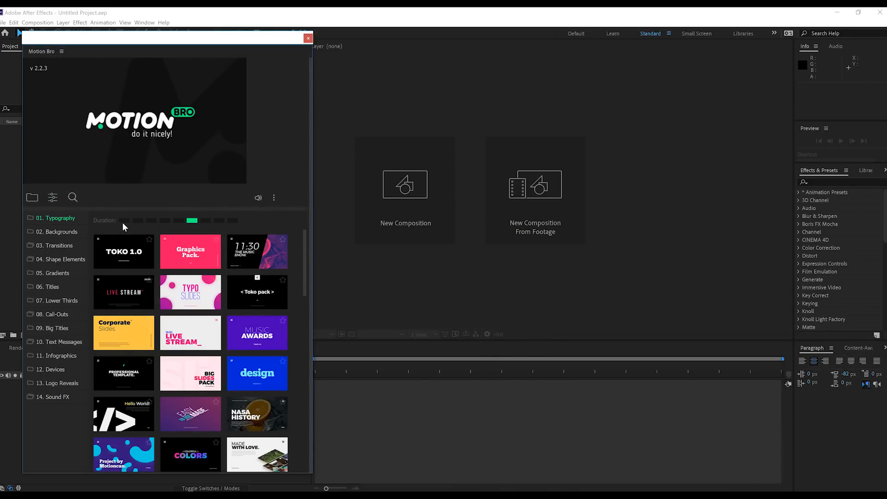
Preview several Typography slide templates at a shorter and a longer duration setting.
left_click(151, 221)
mouse_move(135, 262)
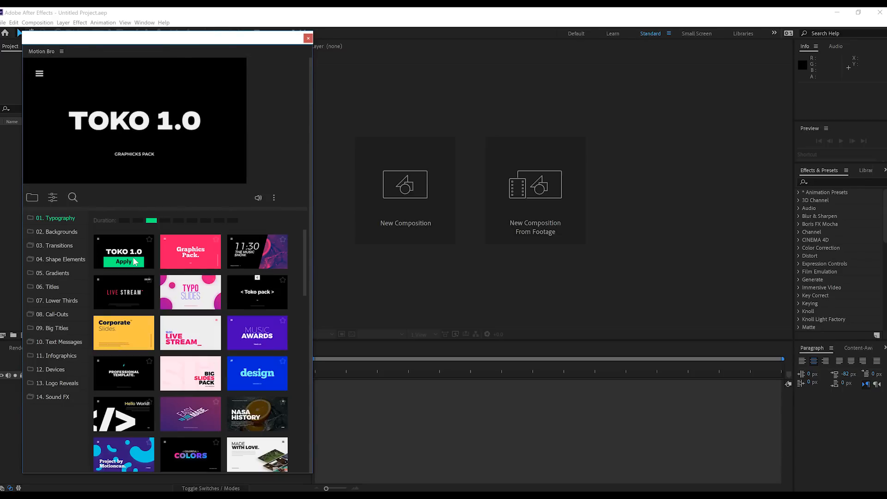
left_click(206, 220)
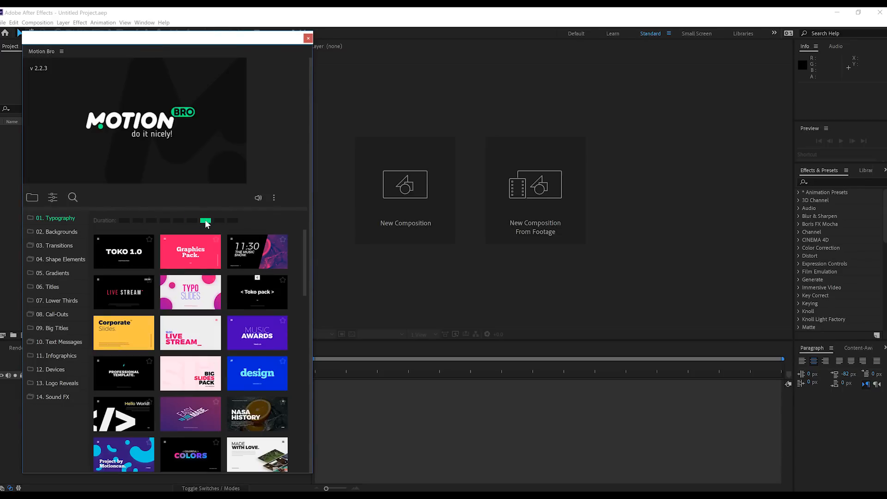
mouse_move(113, 261)
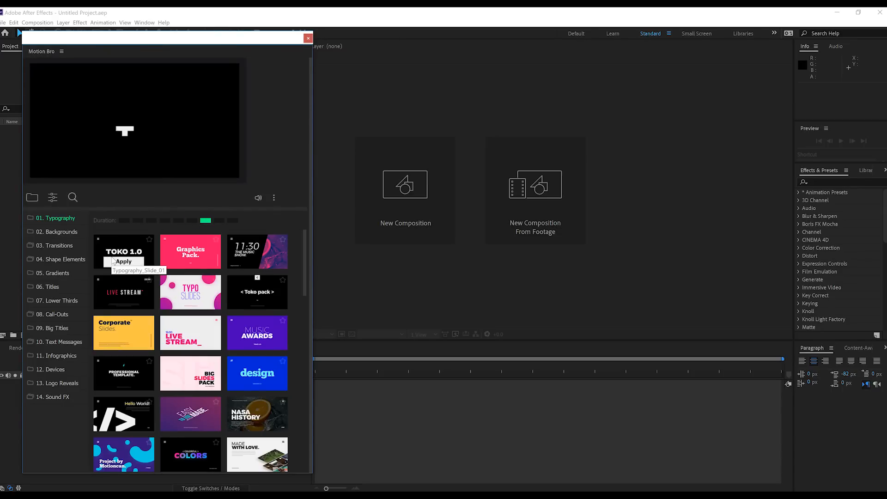
mouse_move(200, 254)
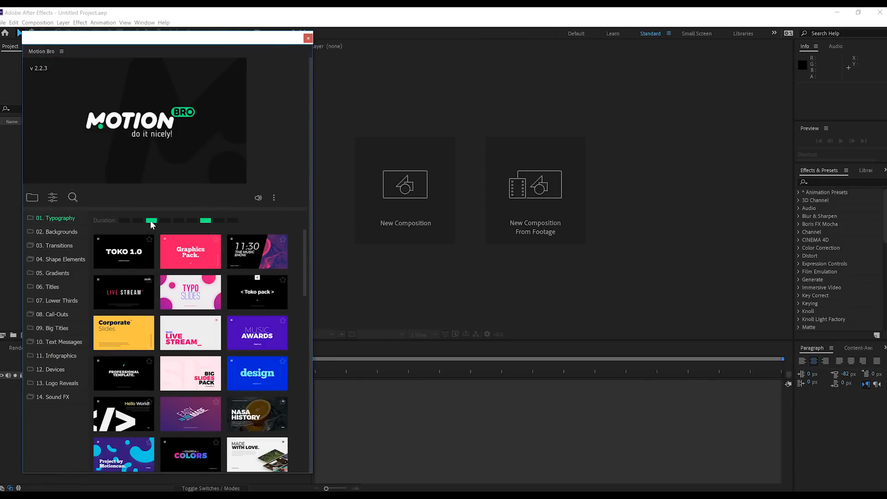
mouse_move(254, 262)
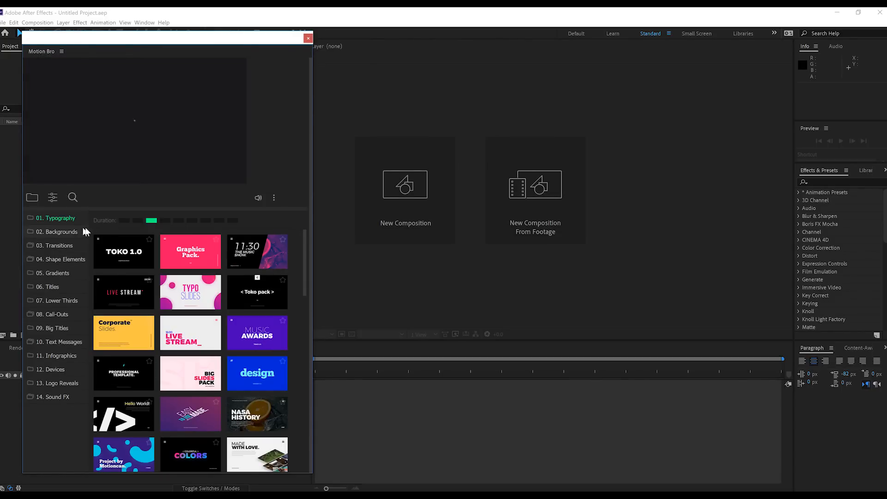
Look through the Backgrounds templates and the flat, camera and overlay presets in the Transitions category.
left_click(52, 232)
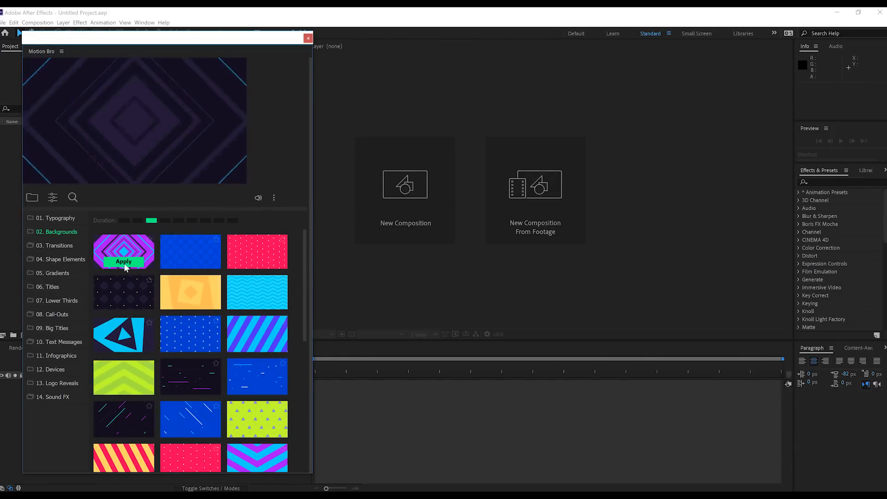
left_click(57, 246)
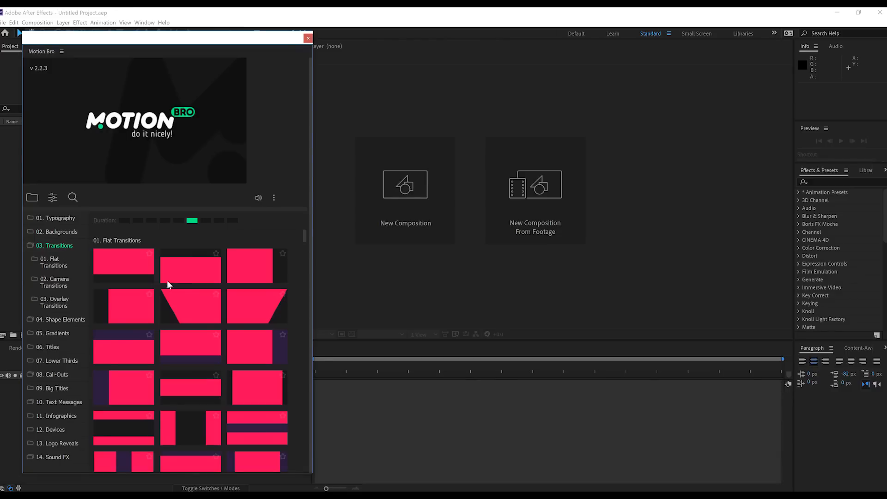
scroll(207, 308, "down", 2)
scroll(209, 309, "down", 10)
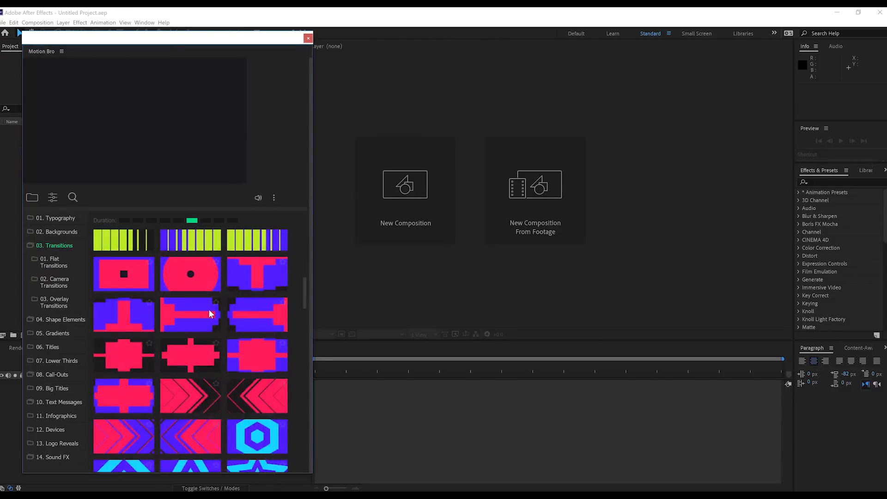
scroll(210, 313, "down", 8)
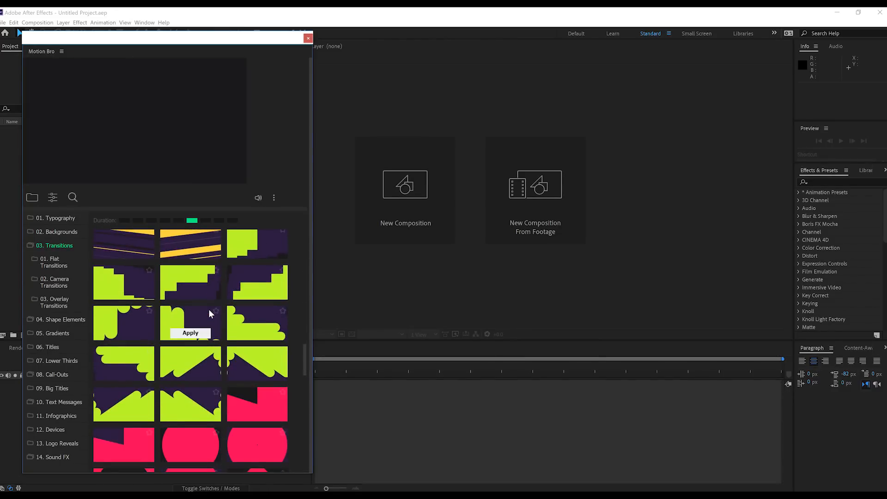
scroll(213, 320, "down", 6)
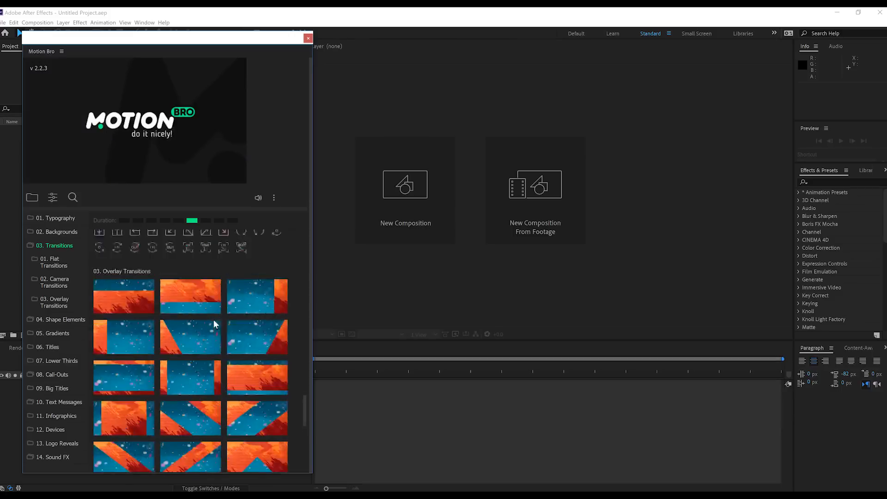
scroll(202, 310, "up", 3)
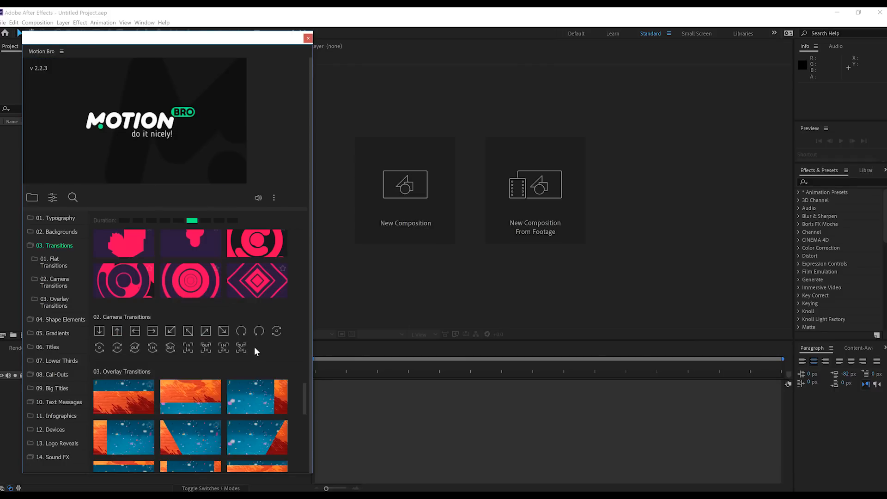
scroll(258, 352, "down", 4)
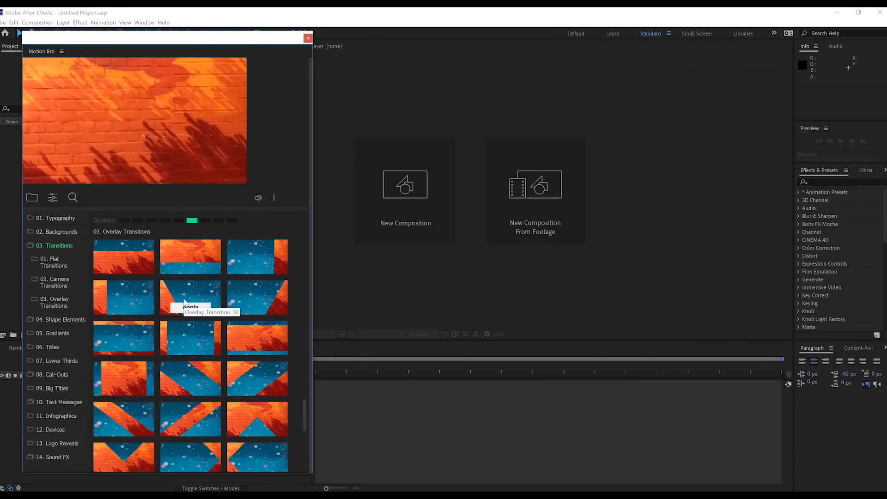
scroll(184, 301, "down", 5)
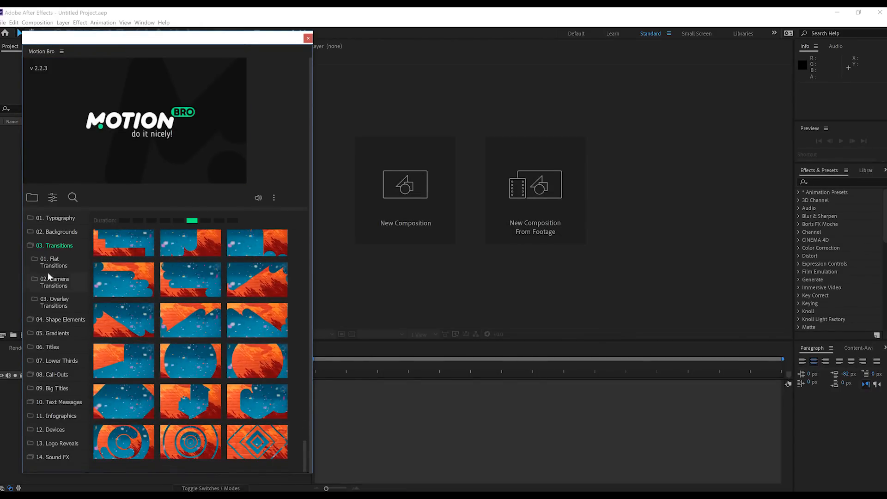
View the Flat, Camera and Overlay Transitions subcategories one after another, and collapse the Transitions category.
left_click(40, 259)
left_click(60, 279)
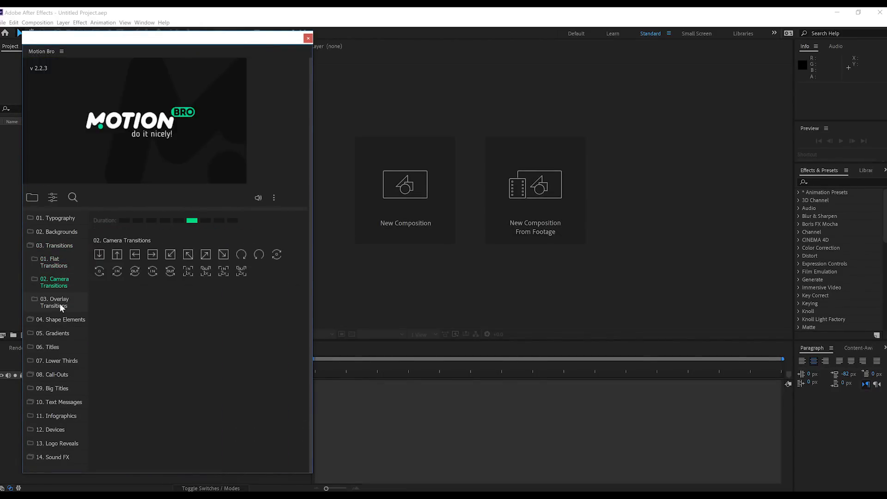
left_click(59, 303)
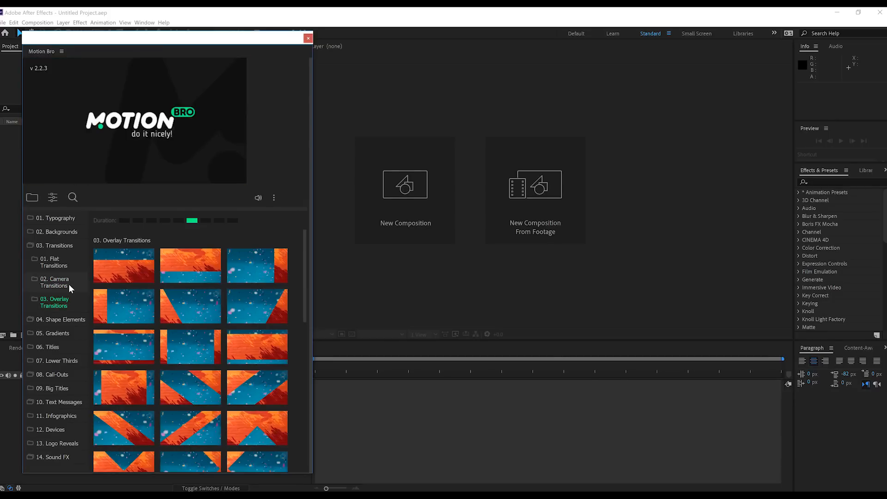
left_click(29, 245)
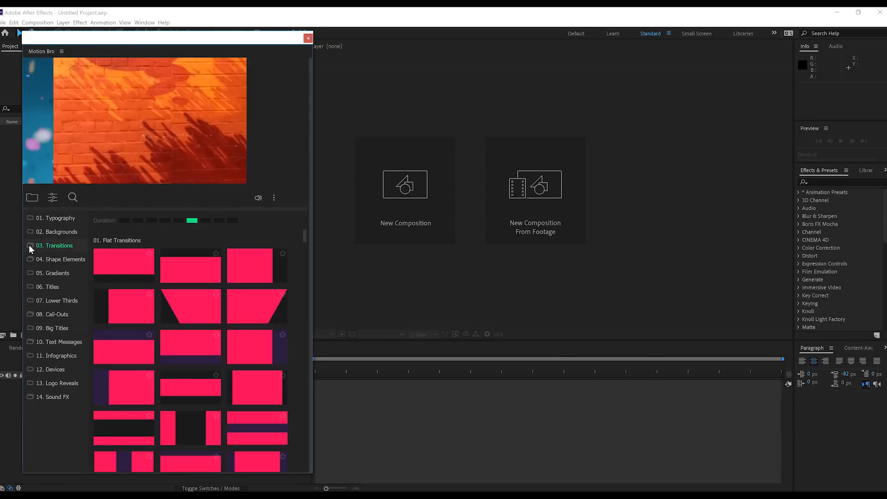
Open the Shape Elements category and preview the Social Media counter bubbles and subscribe button animations.
left_click(31, 257)
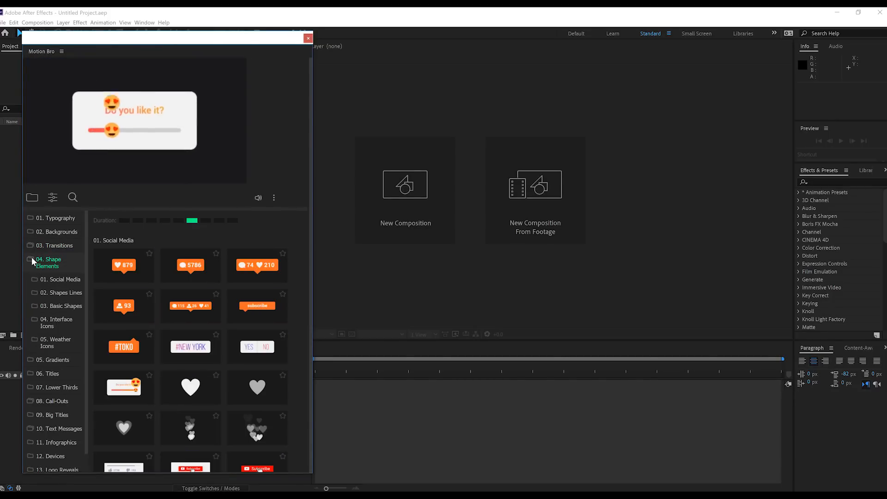
mouse_move(141, 278)
mouse_move(185, 277)
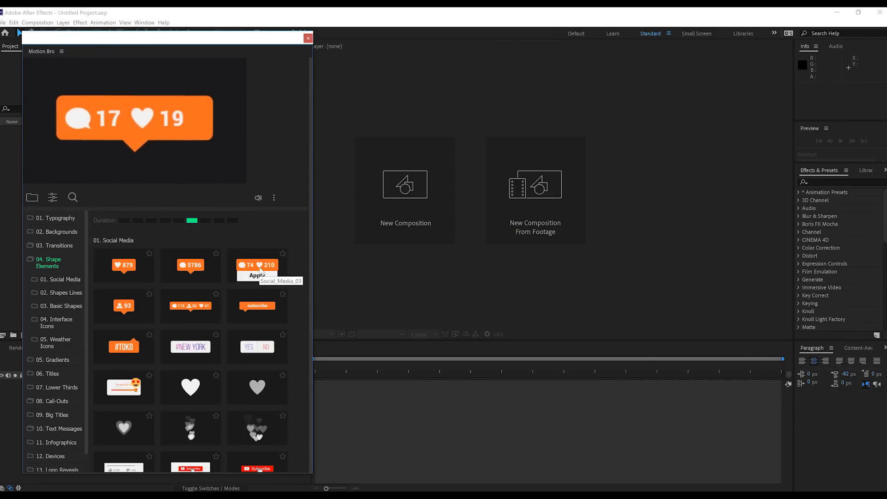
mouse_move(257, 312)
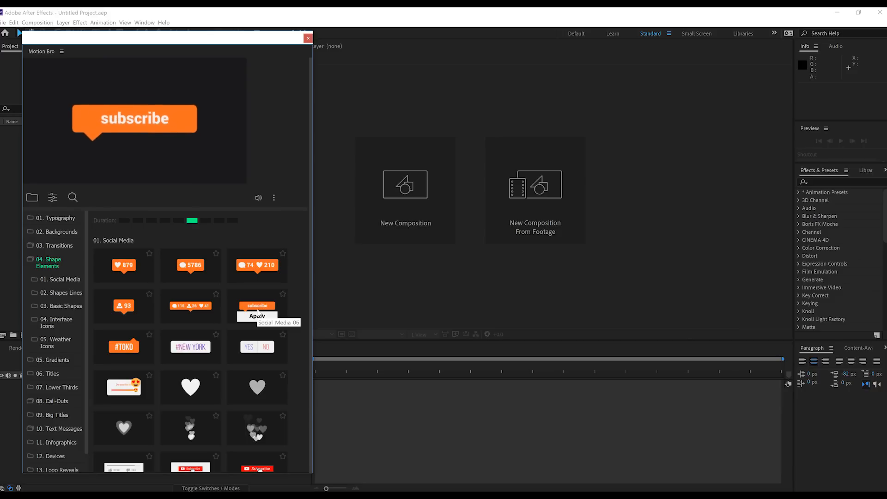
mouse_move(195, 346)
scroll(195, 345, "down", 2)
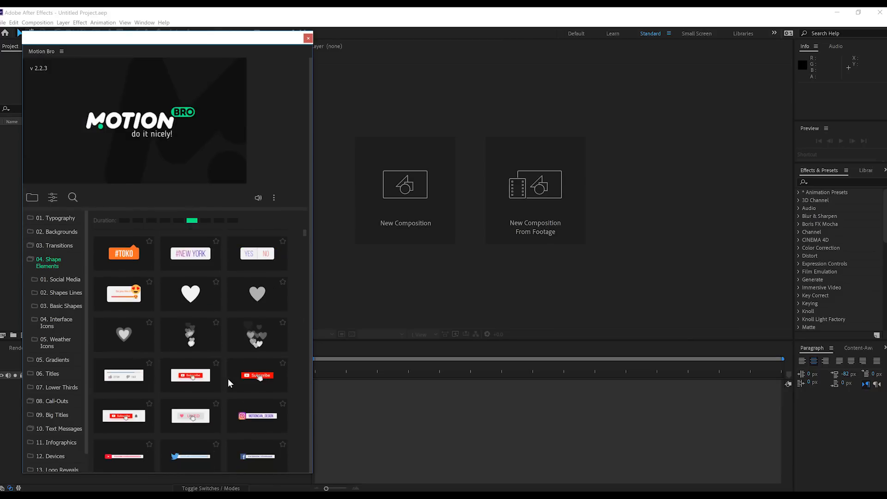
mouse_move(257, 378)
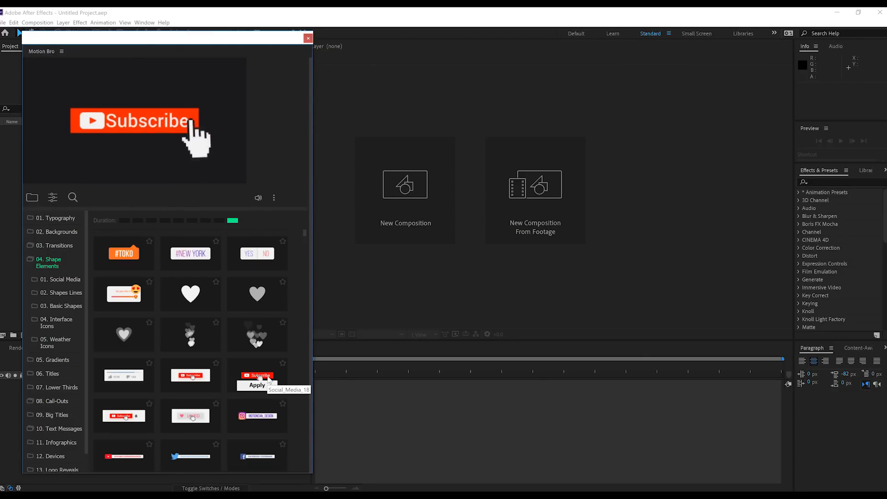
Preview the Facebook and Twitter name tags, the photo post cards and the thumbs badges among the Social Media elements.
scroll(254, 420, "down", 1)
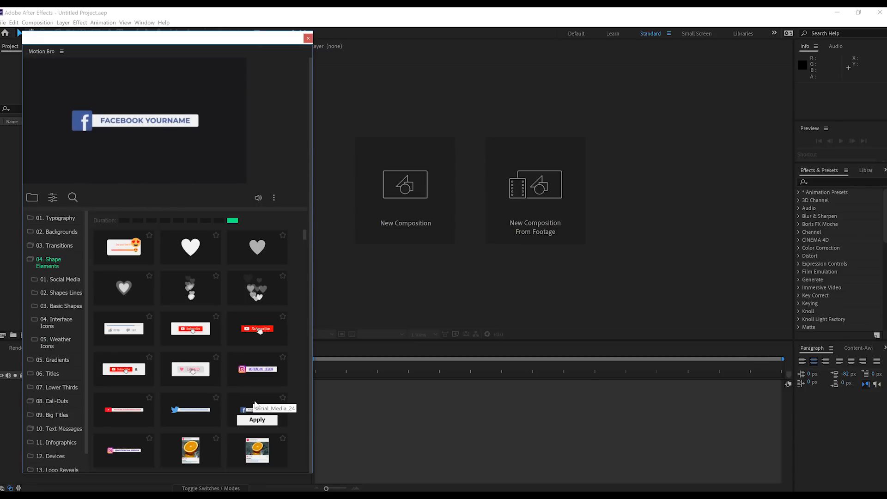
mouse_move(177, 409)
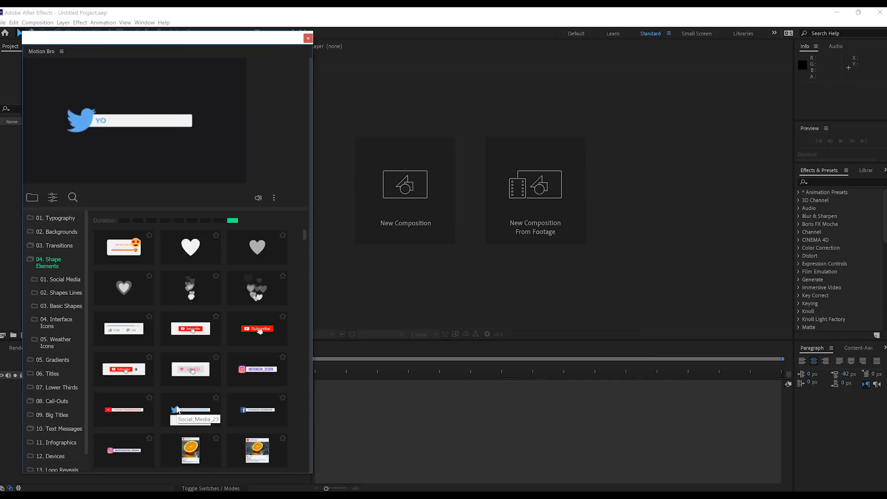
scroll(203, 355, "down", 2)
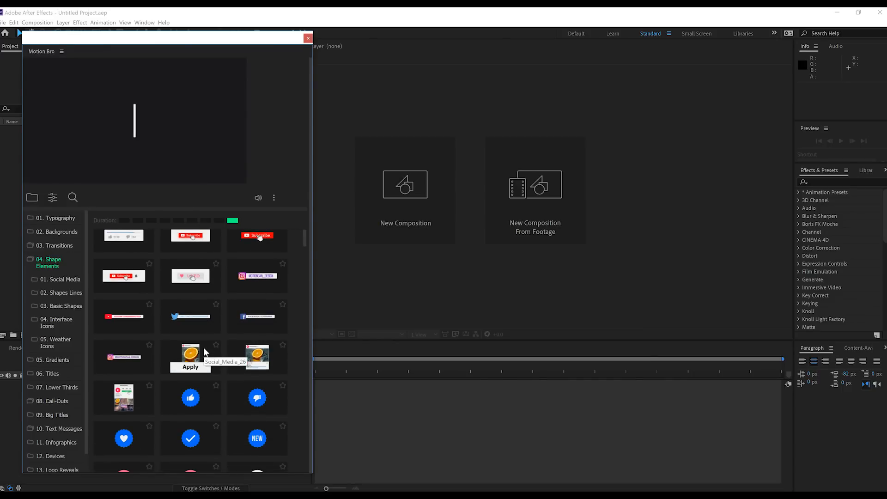
mouse_move(266, 360)
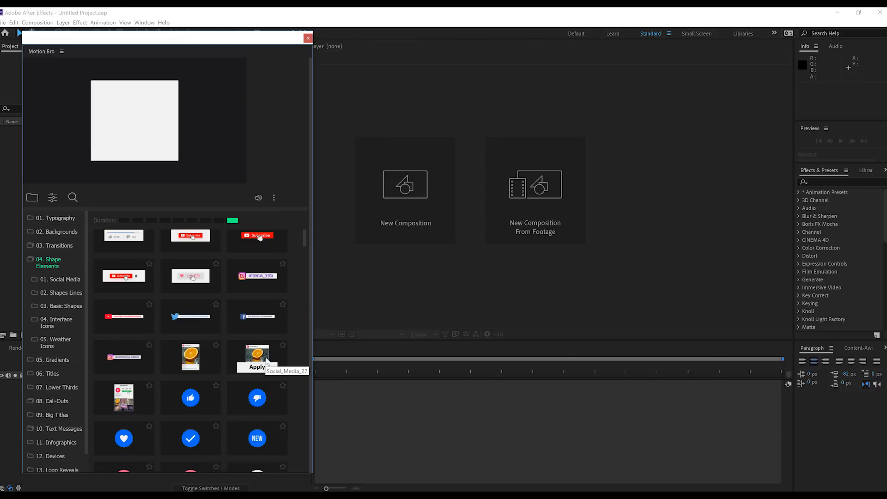
scroll(267, 361, "down", 1)
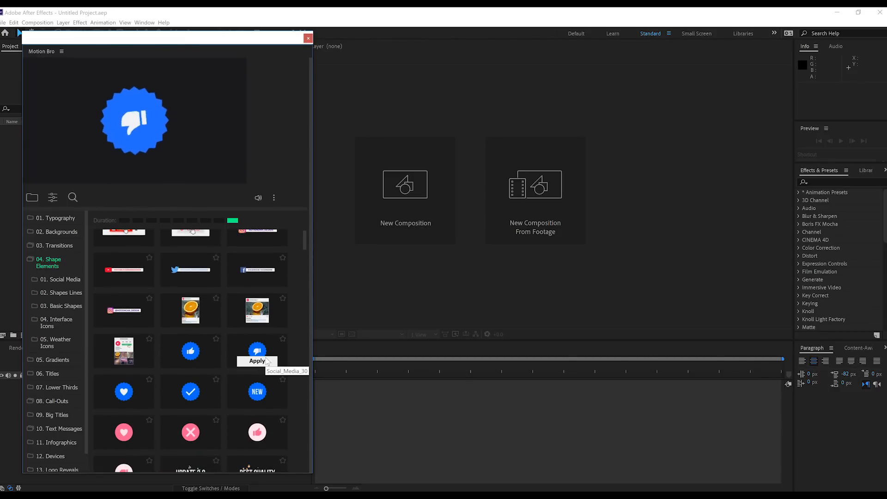
mouse_move(118, 363)
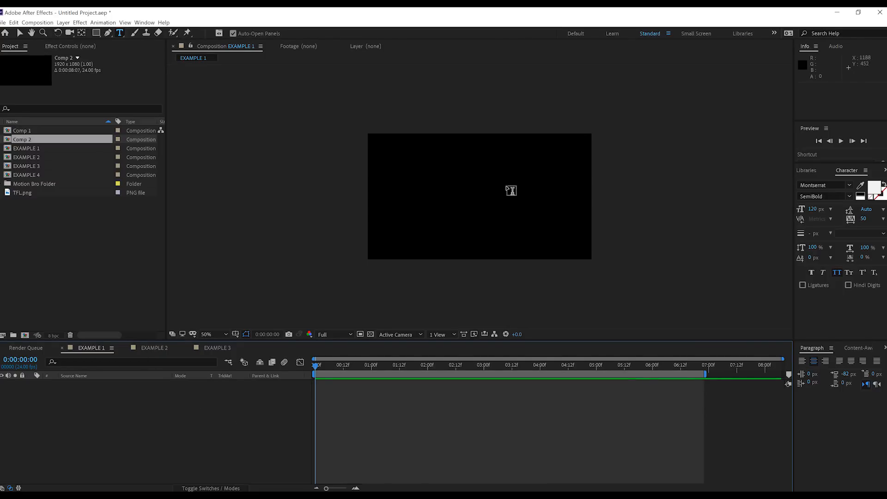
View the EXAMPLE 2 and EXAMPLE 3 compositions, and return to EXAMPLE 1.
left_click(154, 348)
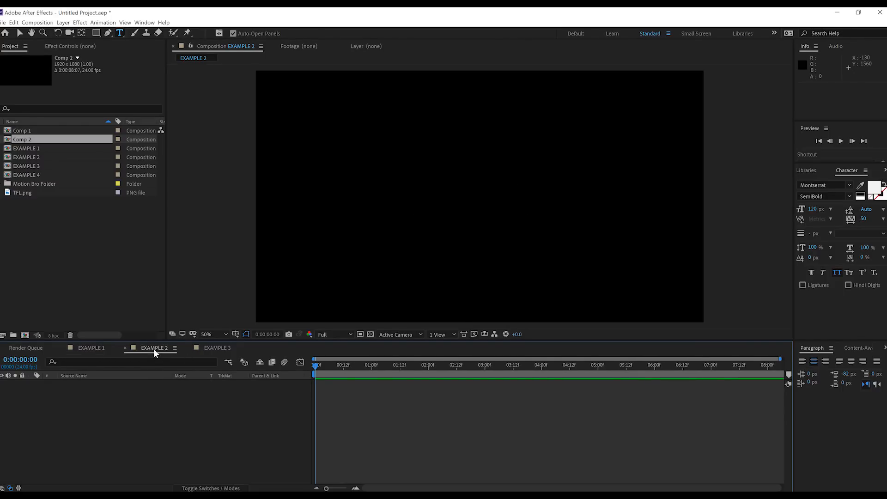
left_click(208, 349)
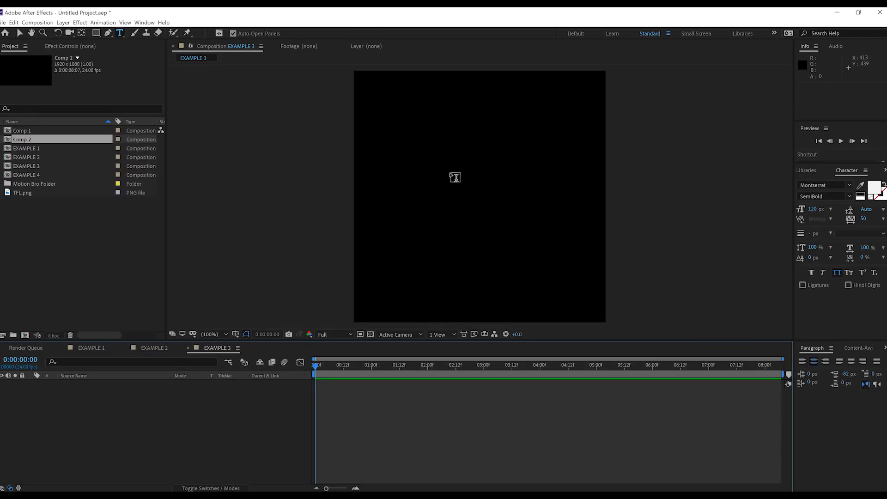
left_click(103, 350)
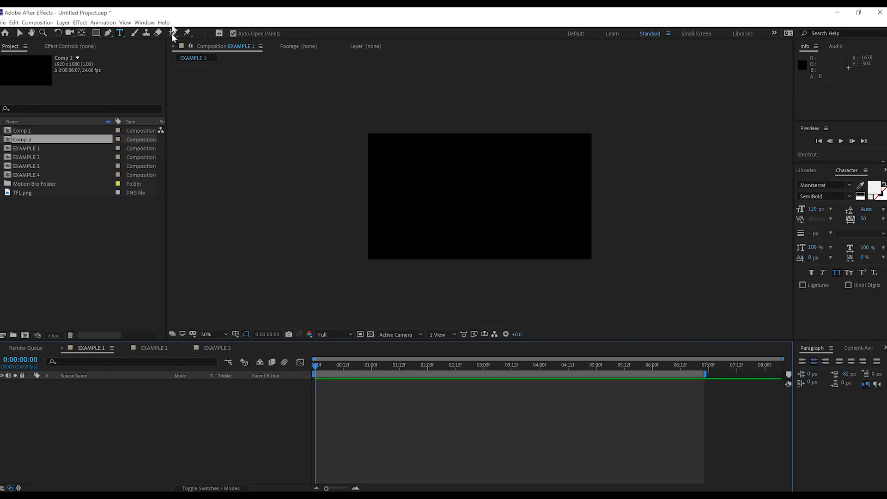
Open the Motion Bro extension and apply the "Toko Graphics Collection on VideoHive" lower third to the EXAMPLE 1 composition.
left_click(146, 22)
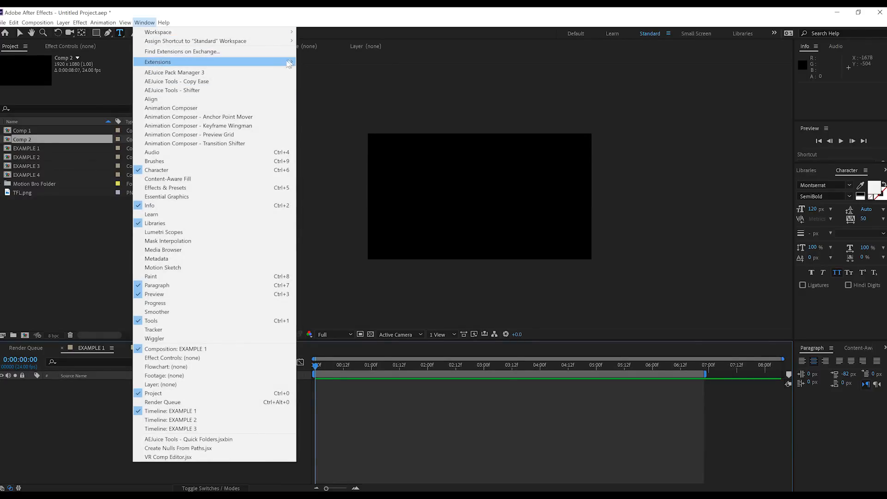
left_click(319, 62)
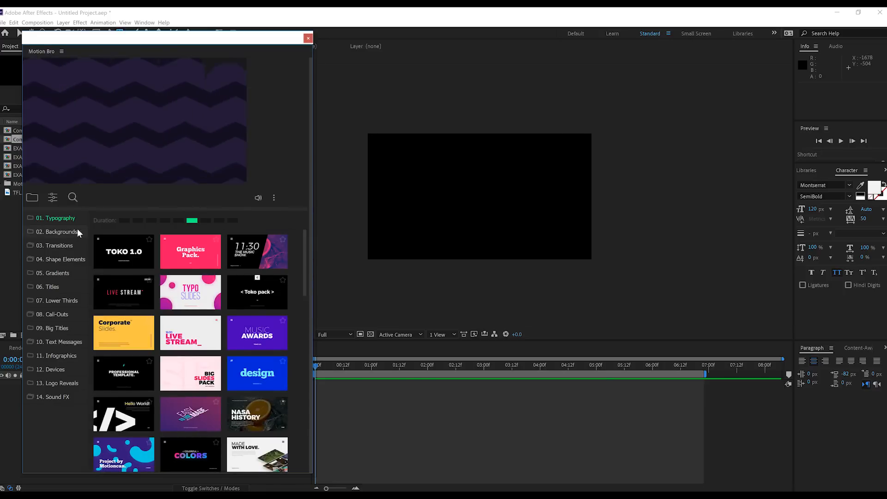
left_click(53, 304)
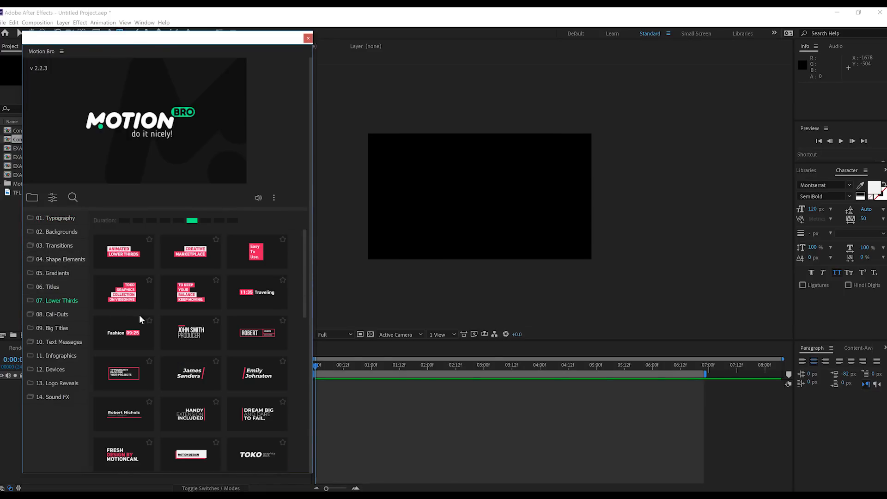
mouse_move(125, 303)
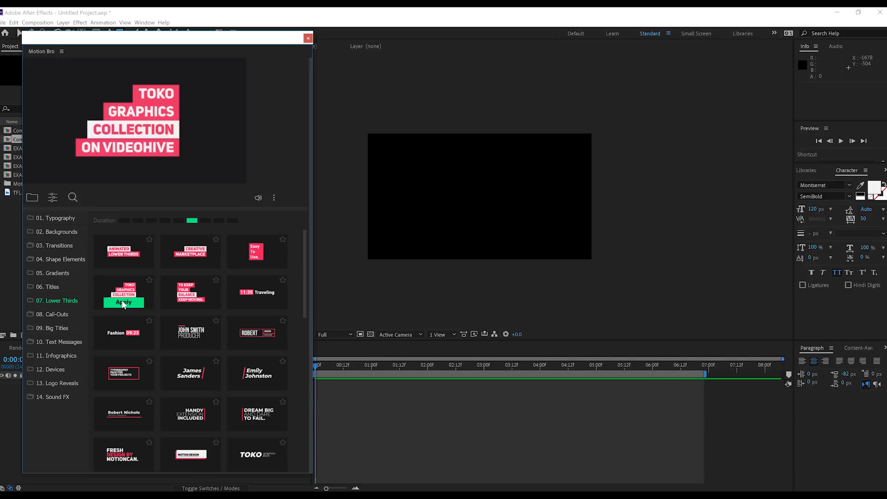
left_click(124, 302)
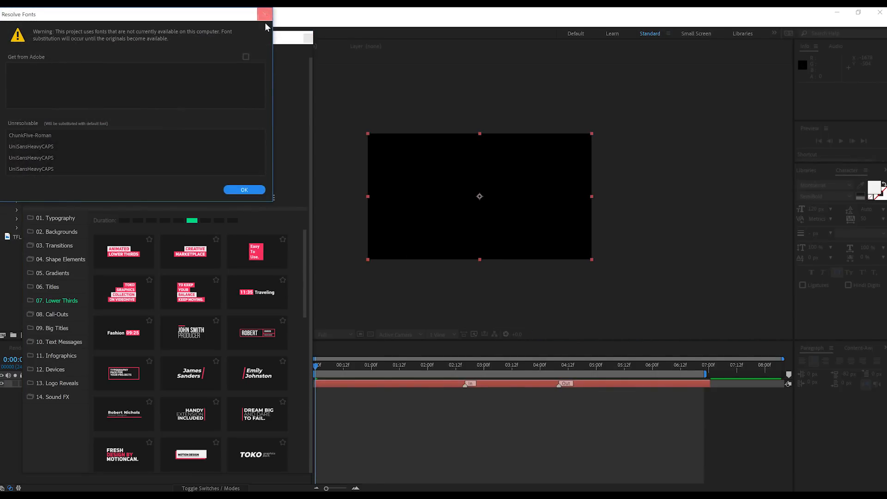
Dismiss the missing fonts warning, close the Motion Bro window and scrub EXAMPLE 1 to 0:00:03:03.
left_click(244, 190)
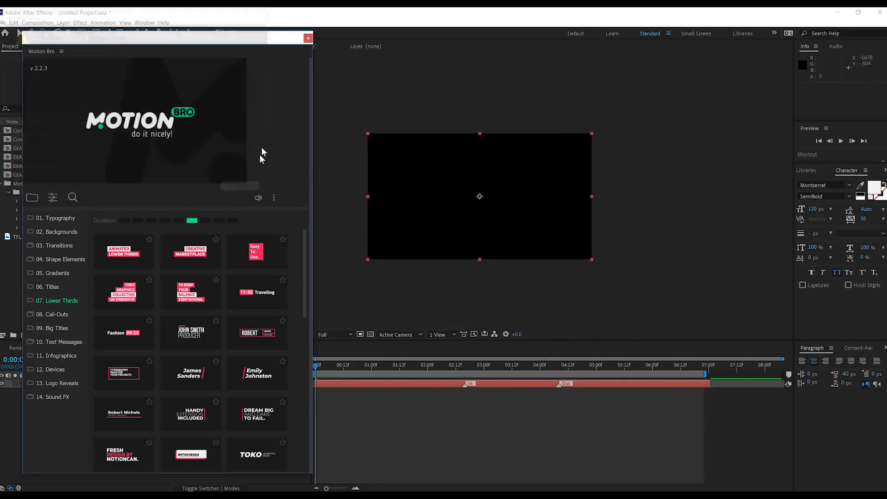
left_click(307, 38)
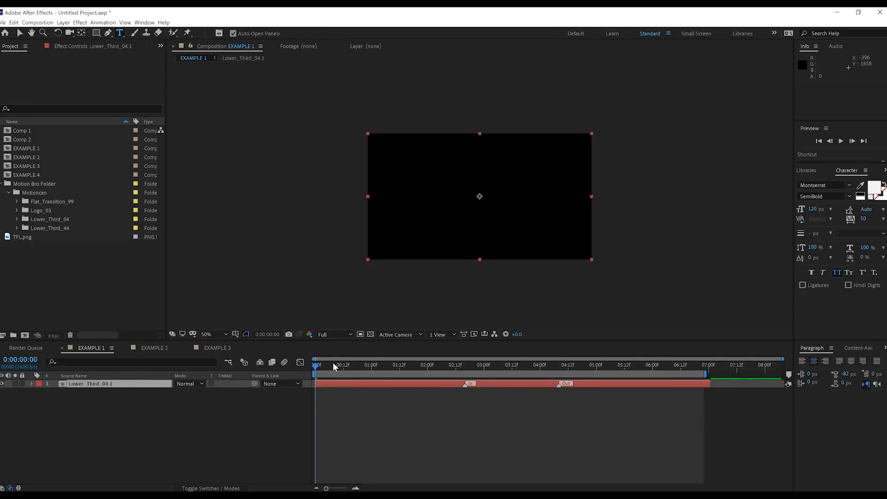
left_click_drag(332, 362, 492, 362)
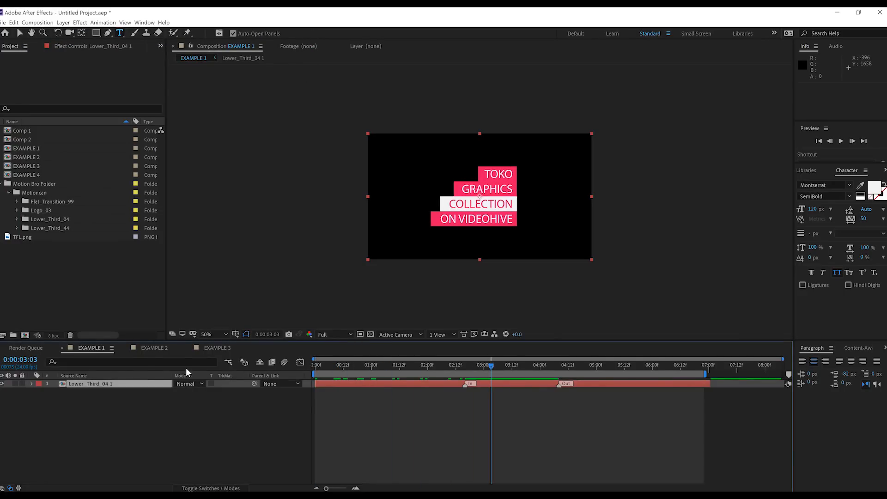
Apply the same "Toko Graphics Collection on VideoHive" lower third to the EXAMPLE 2 and EXAMPLE 3 compositions.
left_click(153, 348)
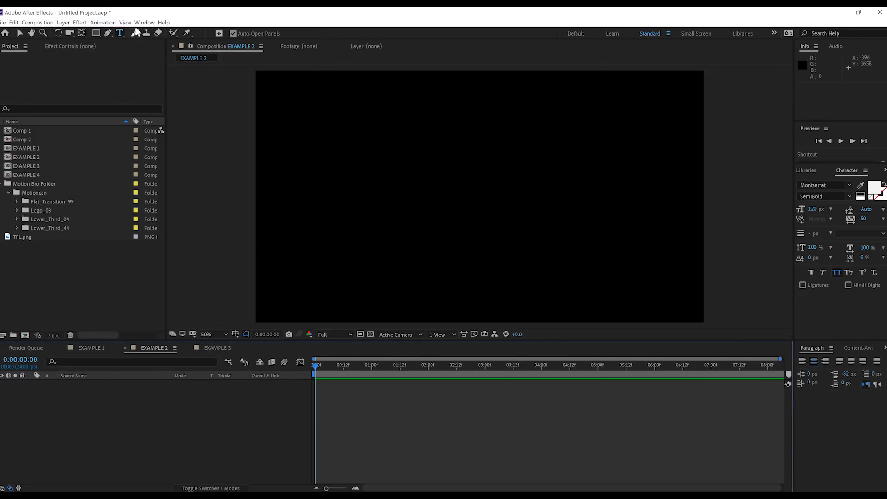
left_click(144, 22)
left_click(178, 74)
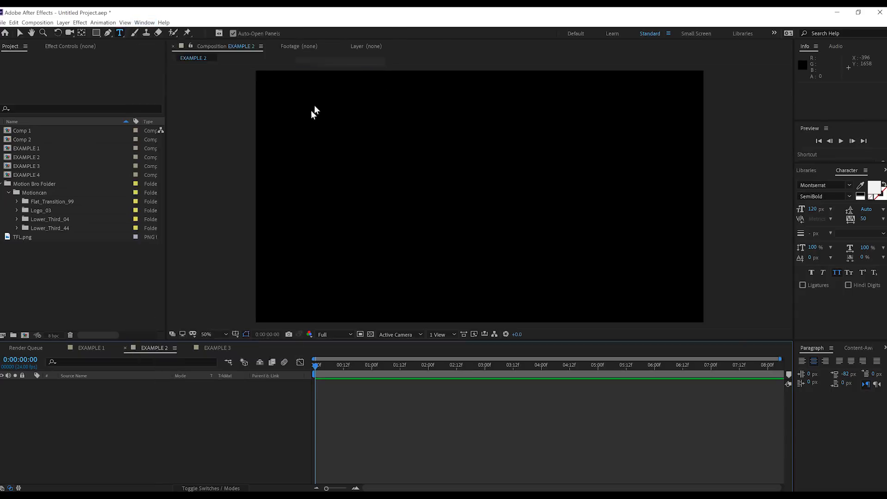
left_click(59, 301)
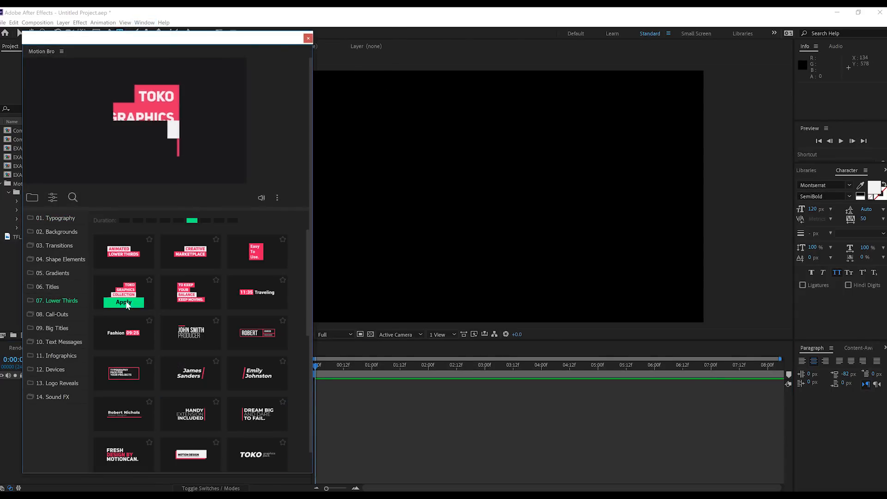
left_click(126, 303)
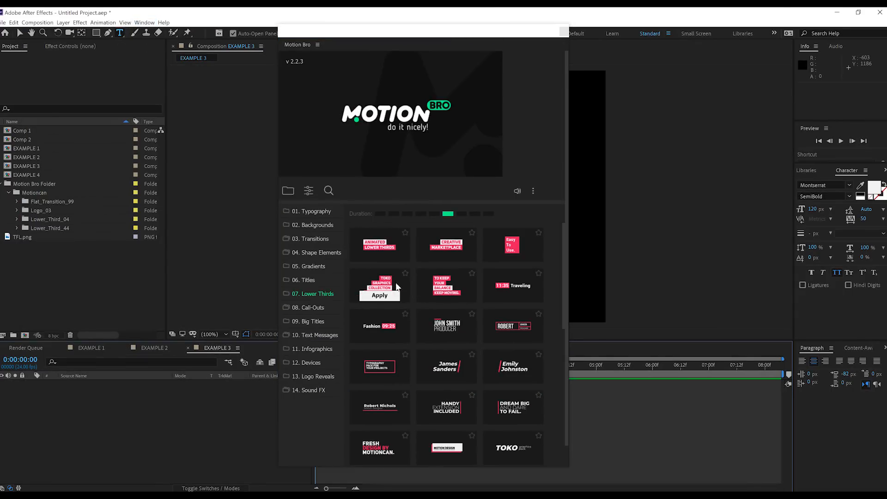
left_click(379, 295)
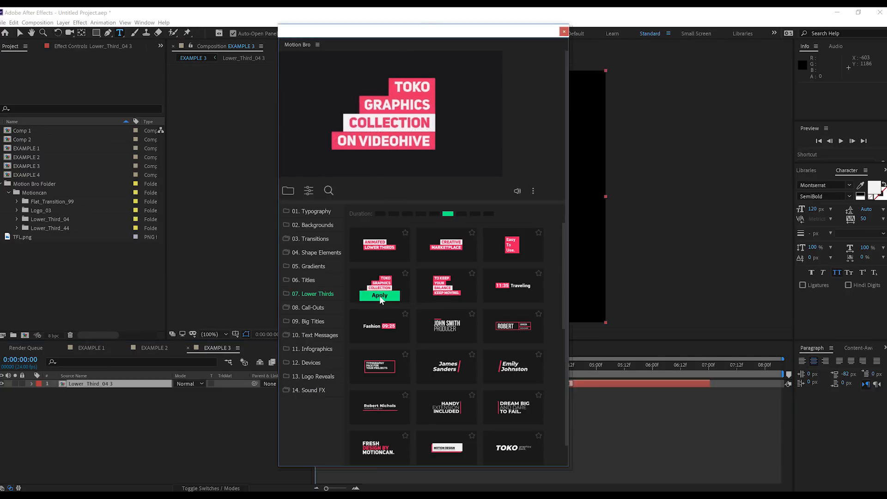
left_click(564, 32)
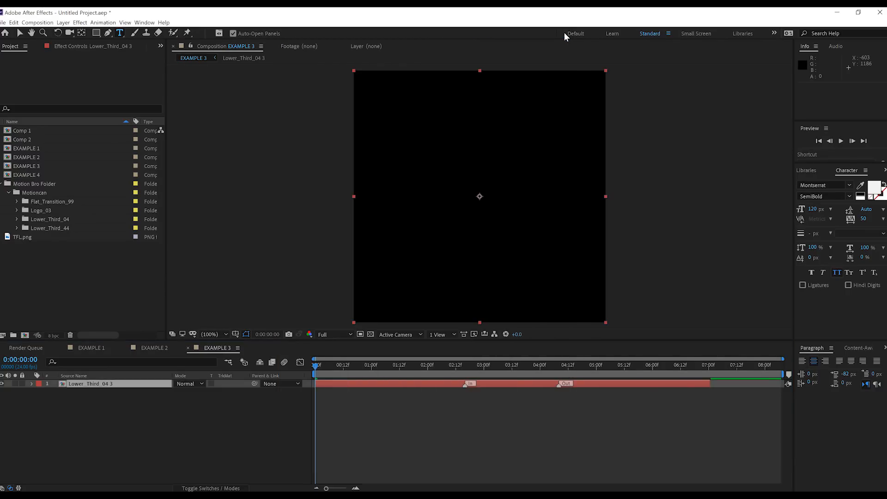
Compare how the lower third fits the EXAMPLE 1, EXAMPLE 2 and EXAMPLE 3 compositions at about 3 seconds.
left_click(111, 348)
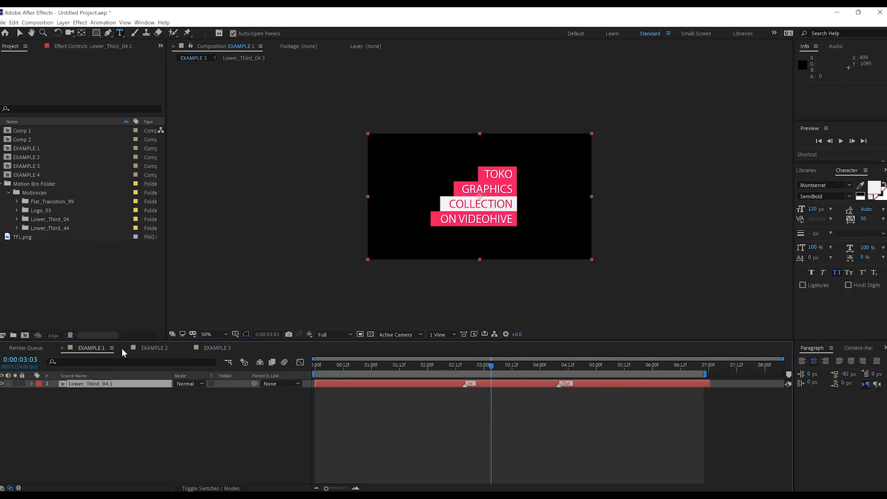
left_click(152, 347)
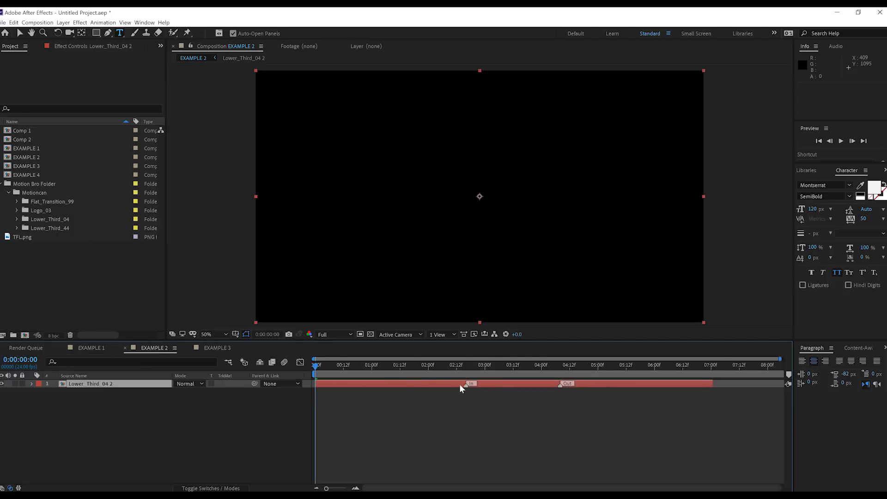
left_click_drag(469, 365, 499, 365)
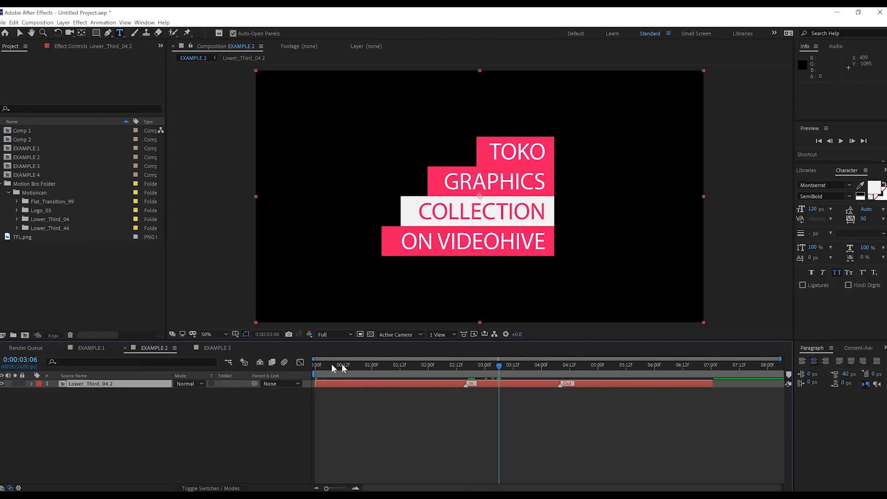
left_click(218, 347)
left_click_drag(400, 365, 488, 365)
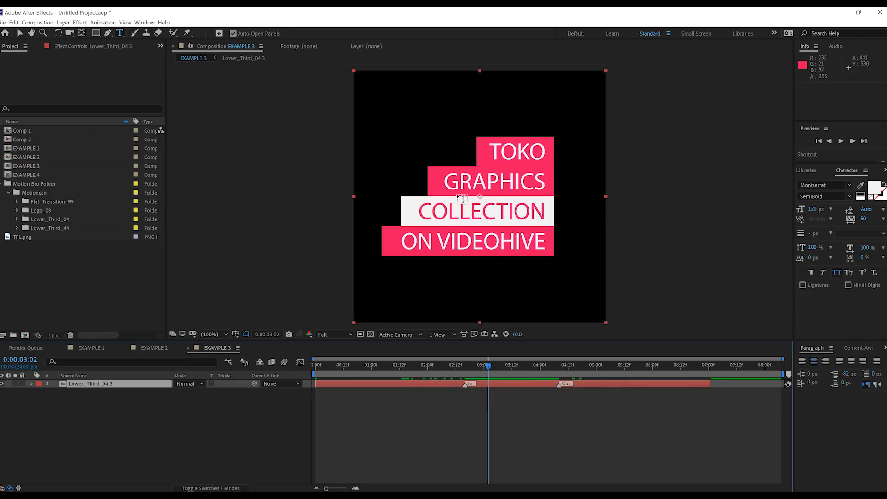
Move the Out marker of the EXAMPLE 3 lower third layer to 0:00:03:10 and play back the animation from 0:00:02:07.
left_click(90, 386)
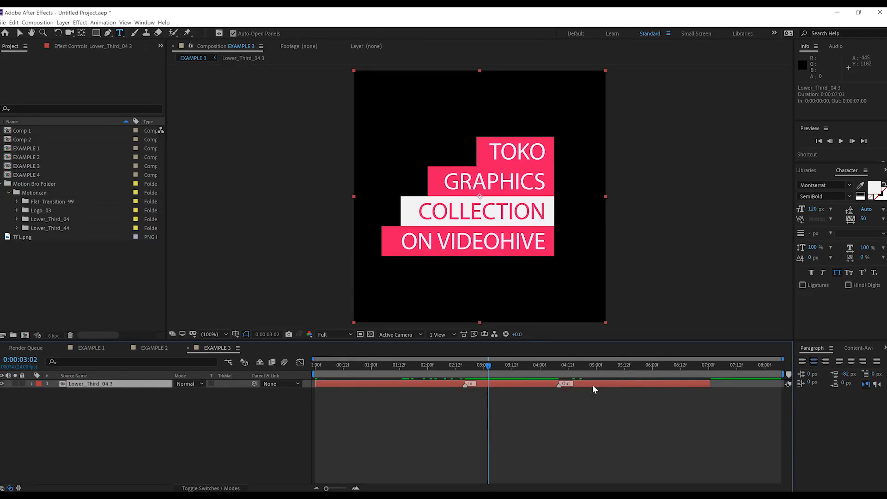
left_click_drag(560, 385, 508, 385)
left_click(444, 365)
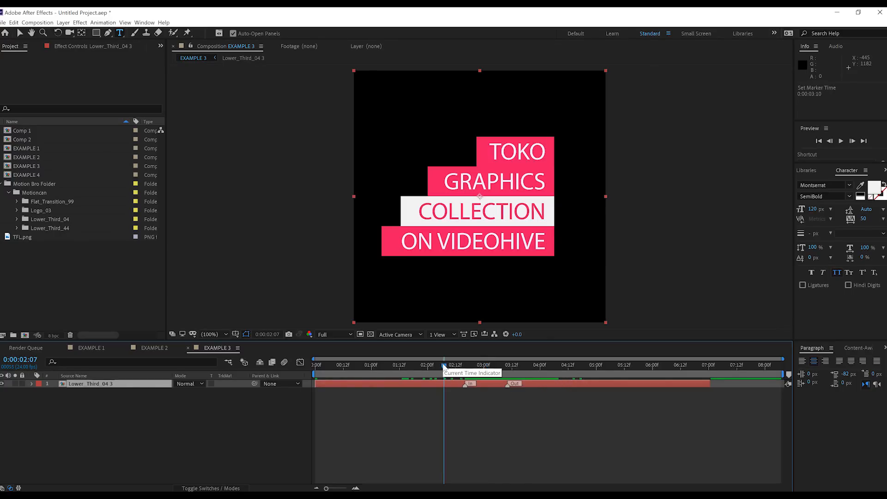
key("space")
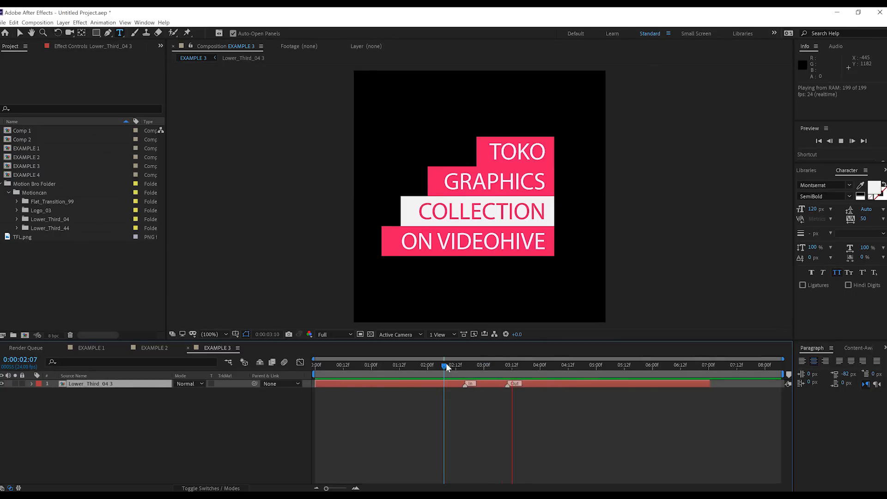
key("space")
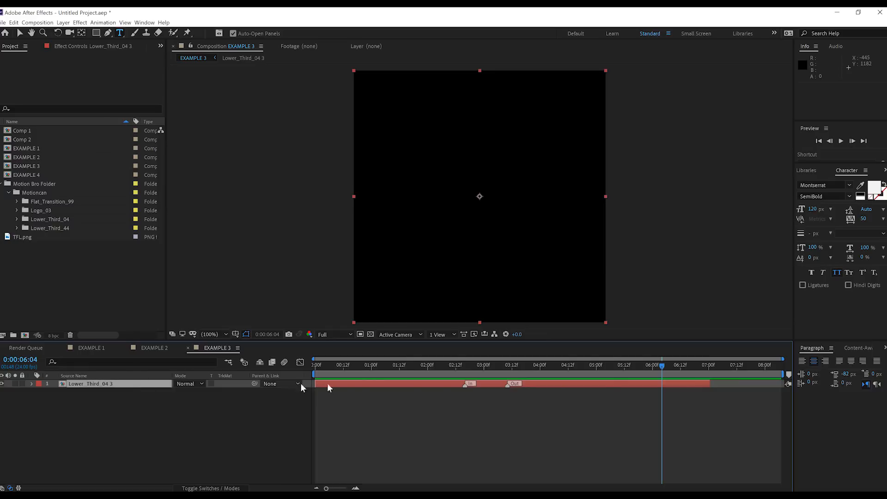
Open the EXAMPLE 3 lower third's nested composition at 0:00:03:01 and show the effect controls of its CONTROL layer.
left_click(486, 364)
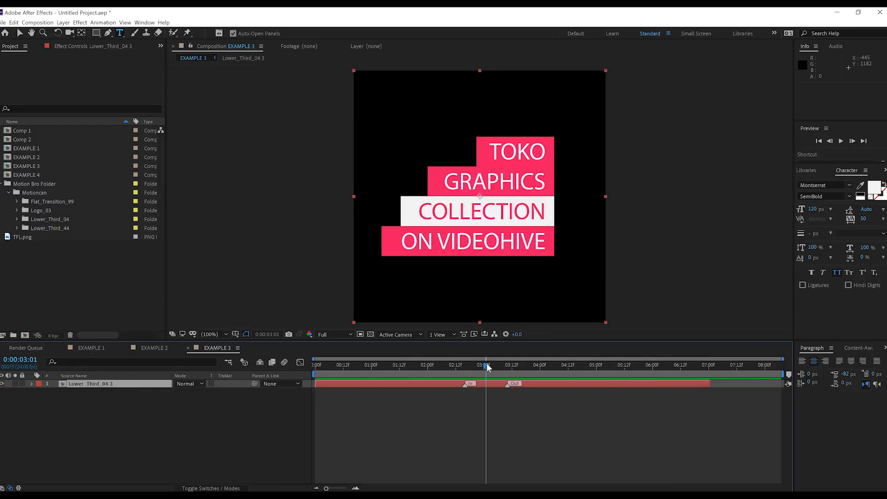
double_click(72, 383)
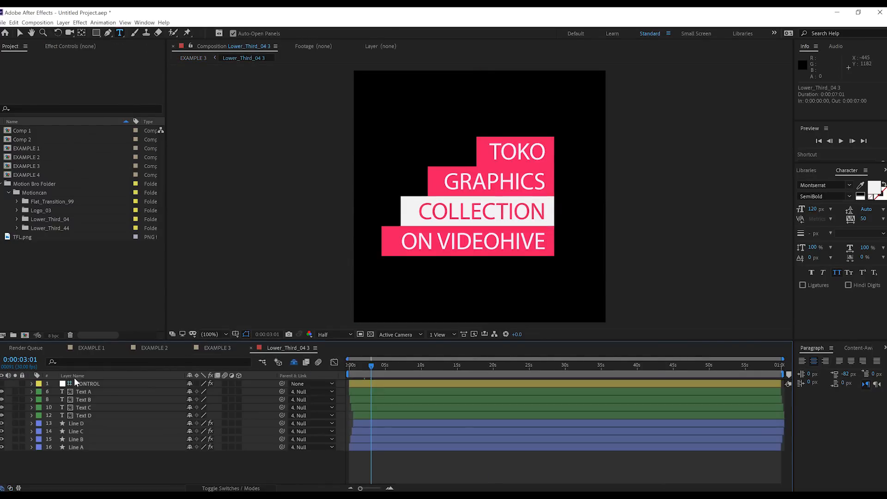
left_click(94, 384)
left_click(76, 45)
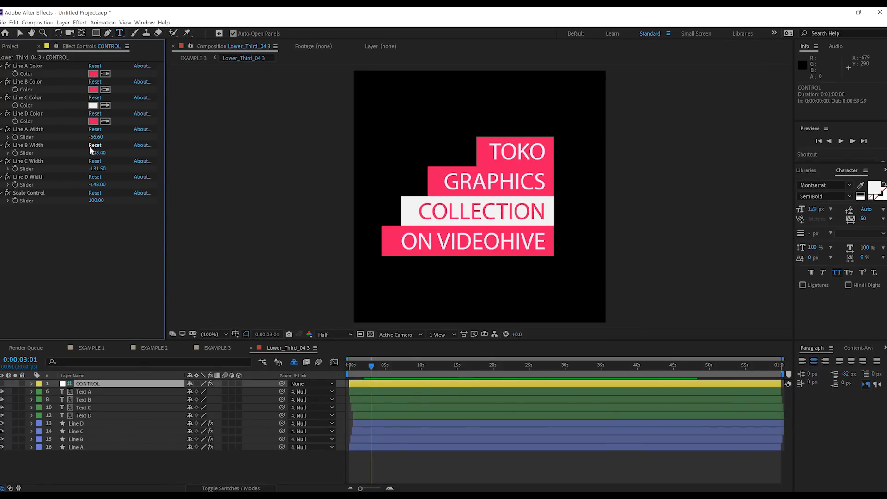
Try a Line A Width of -155.60, and undo the change.
left_click_drag(97, 137, 54, 137)
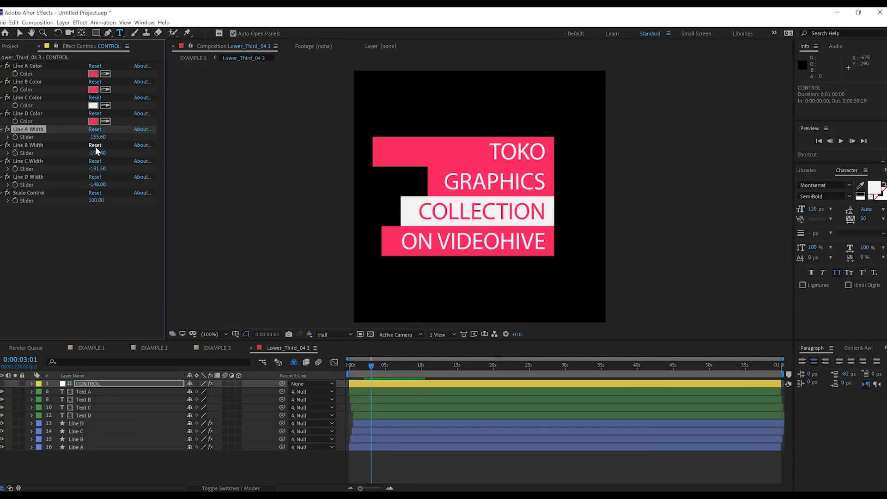
key("ctrl+z")
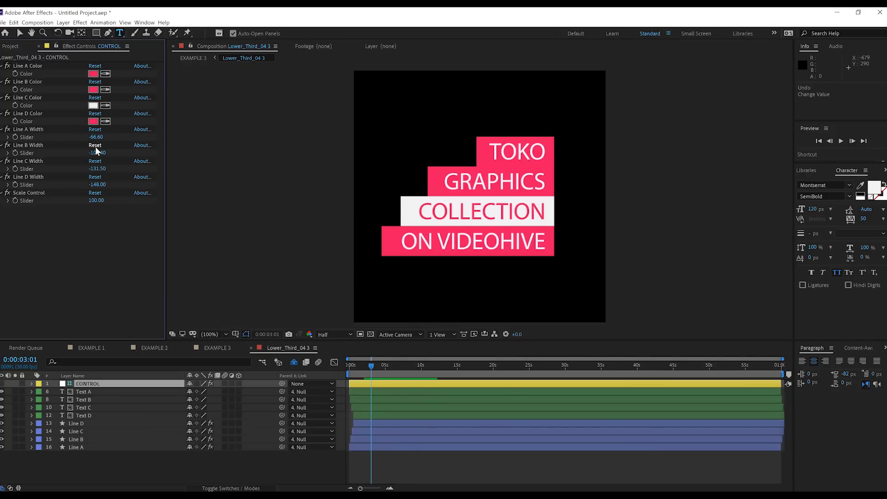
Set the Line A Color of the CONTROL layer to bright blue 00B1FF.
left_click(93, 74)
left_click(89, 96)
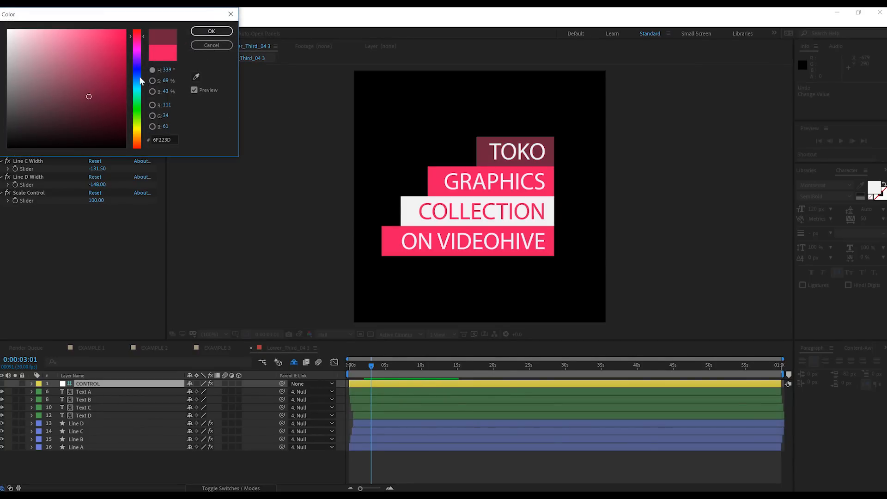
left_click(140, 83)
left_click_drag(89, 81, 165, 20)
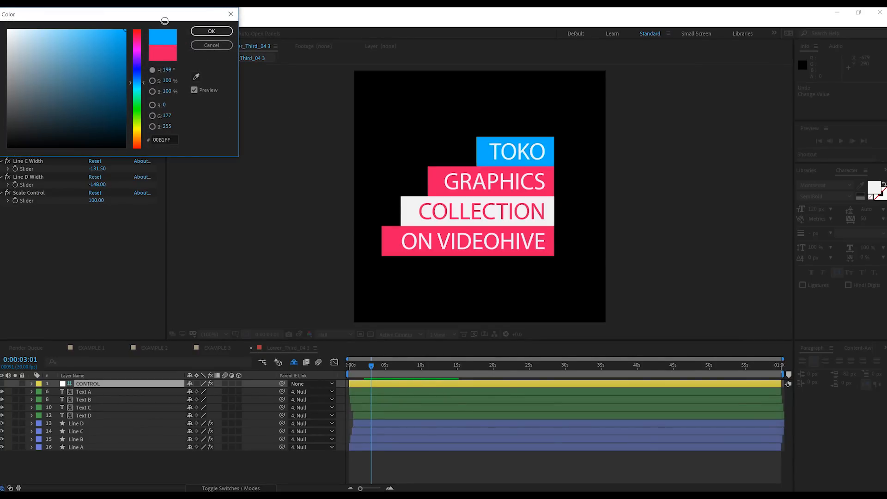
left_click(212, 31)
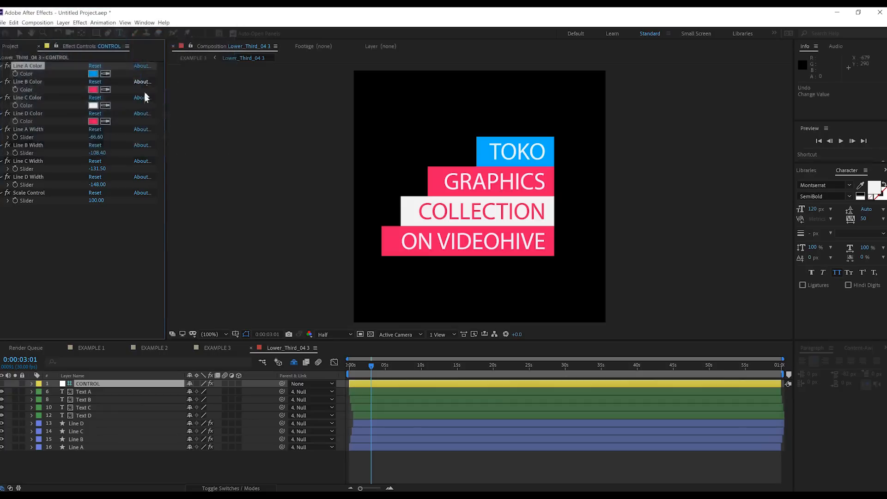
Sample the yellow of the CONTROL layer's timeline bar as the Line D Color.
left_click(106, 121)
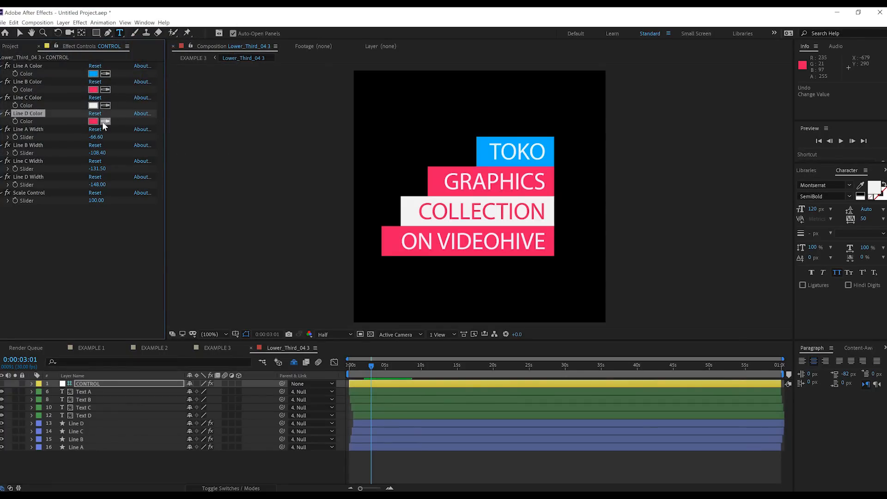
left_click(416, 383)
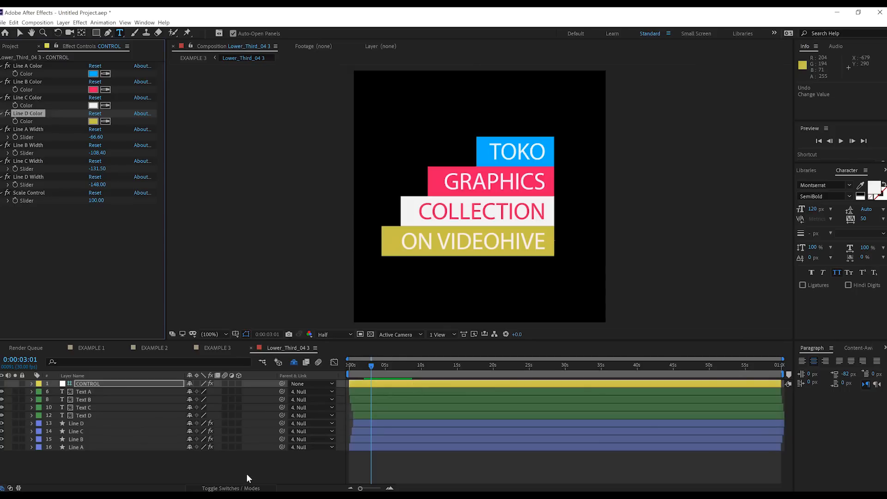
left_click(237, 464)
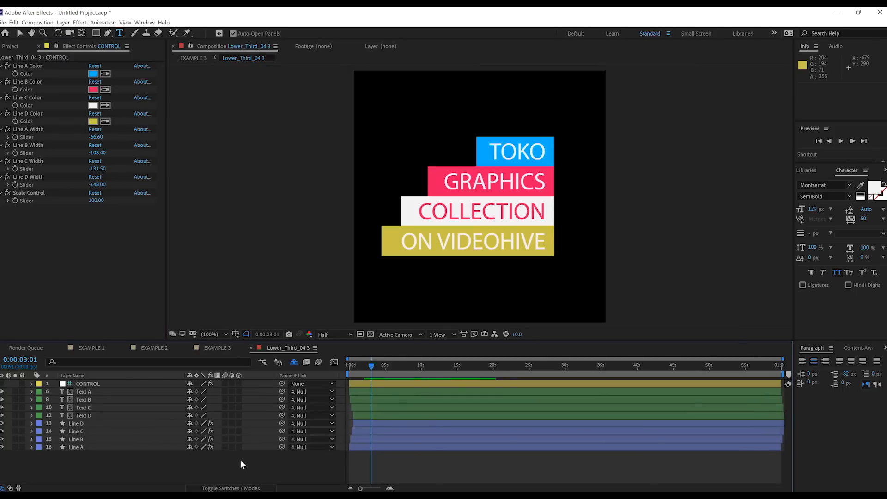
Replace the text of layers Text A to Text D with FILM, LEARNIN, LOWER and THIRD.
left_click(82, 391)
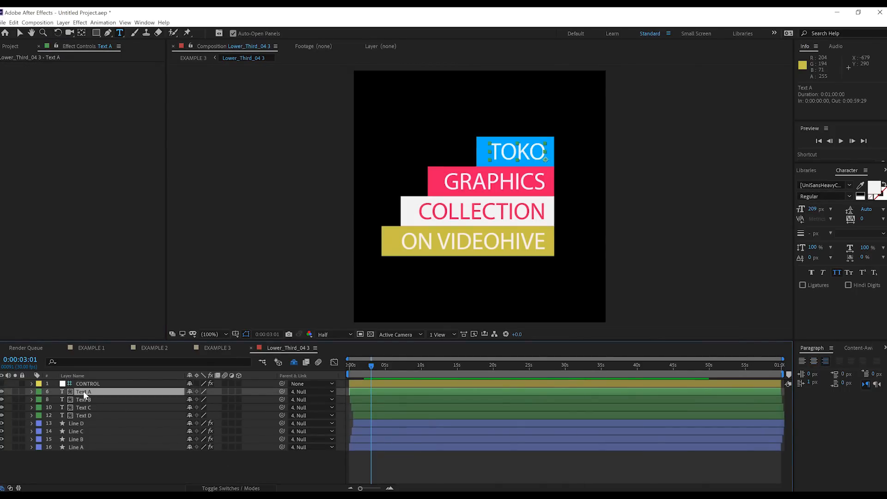
double_click(83, 391)
type("FILM")
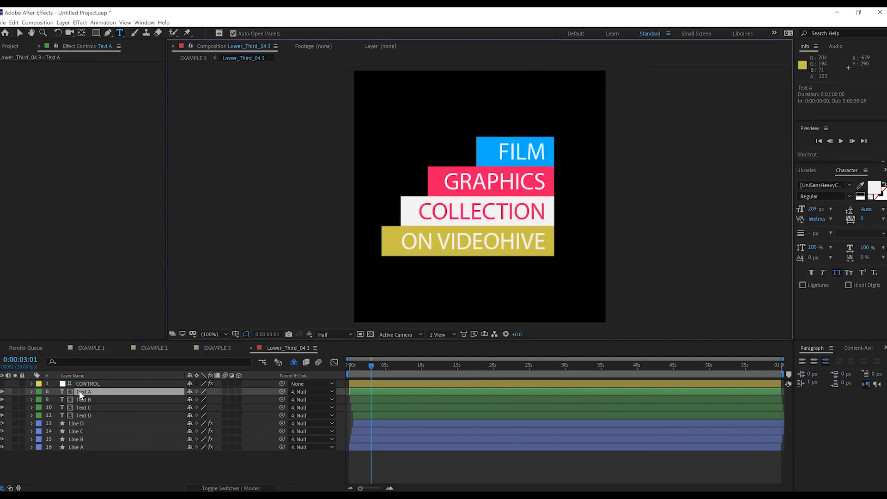
double_click(79, 399)
type("LEARNIN")
double_click(81, 407)
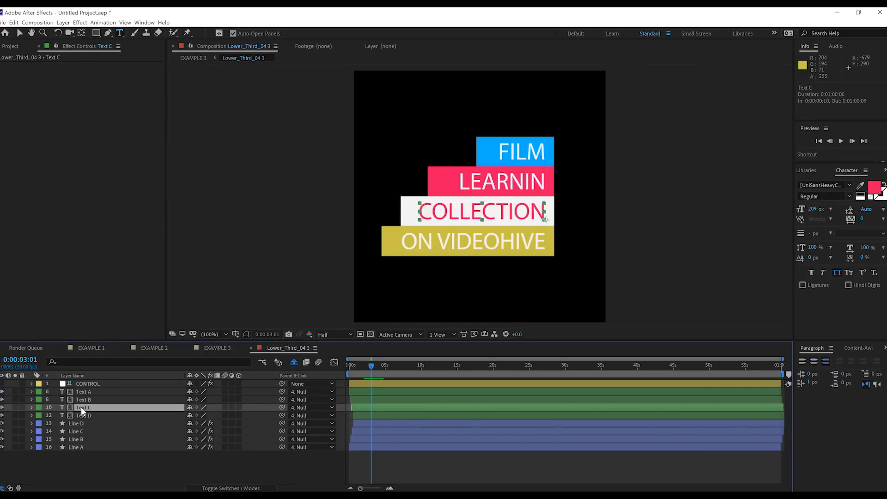
type("LOWER")
double_click(84, 415)
type("THIRD")
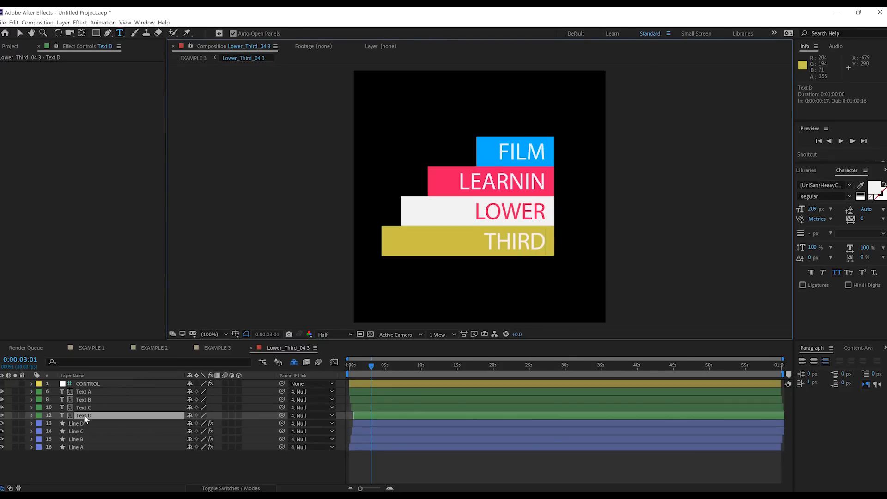
left_click(111, 466)
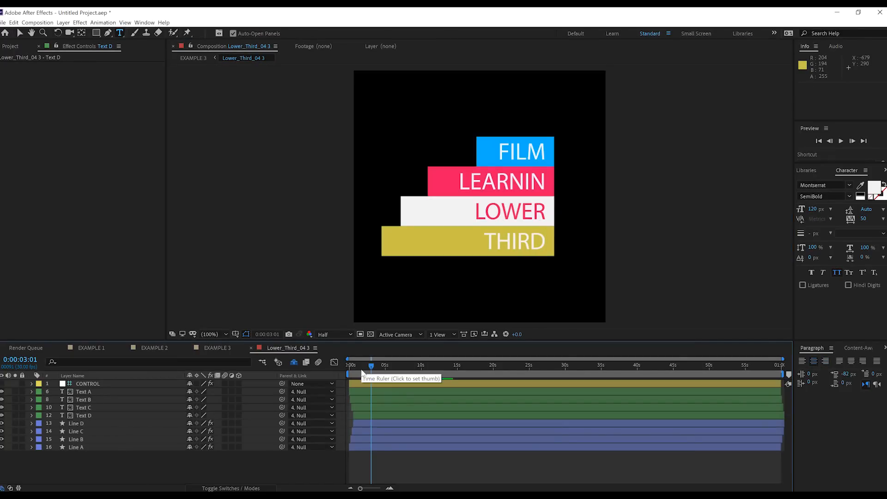
Set the font of the Text A layer to Turtles.
left_click(82, 391)
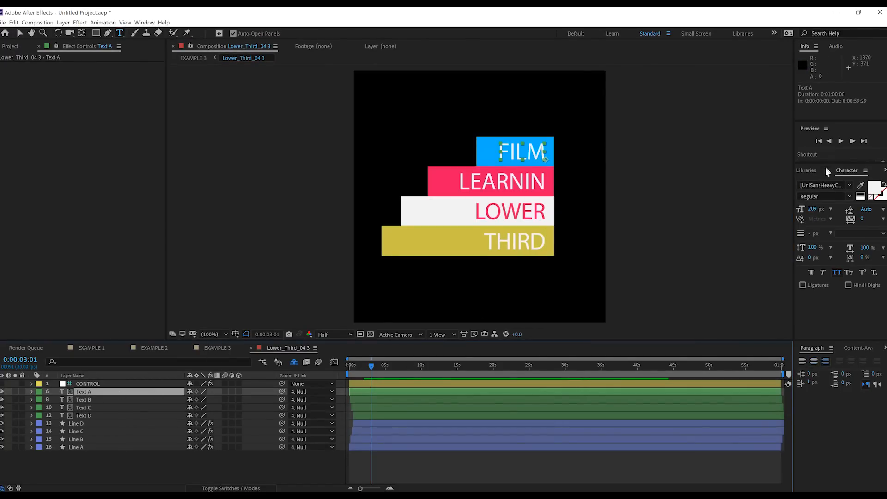
left_click(848, 187)
left_click(849, 187)
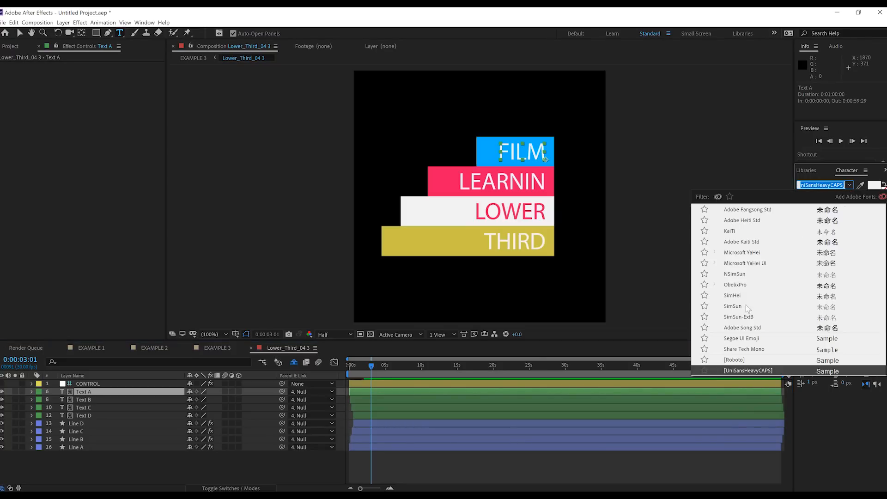
scroll(749, 307, "up", 10)
scroll(749, 307, "up", 15)
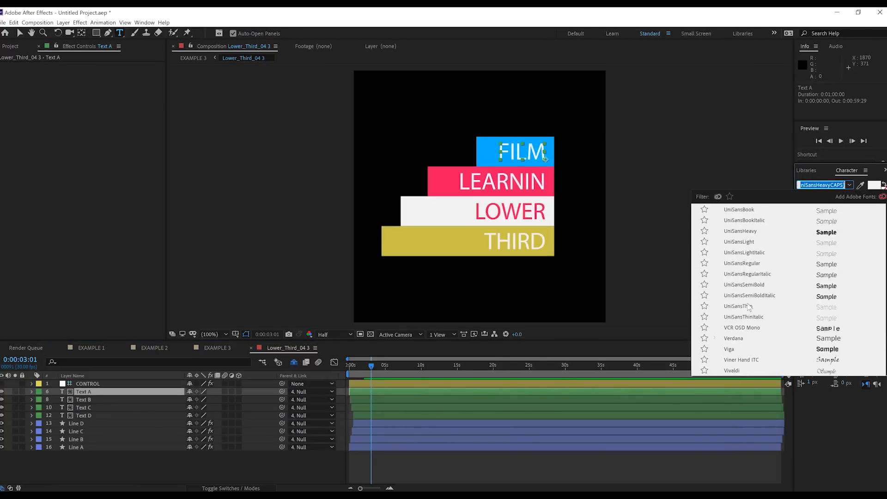
left_click(739, 222)
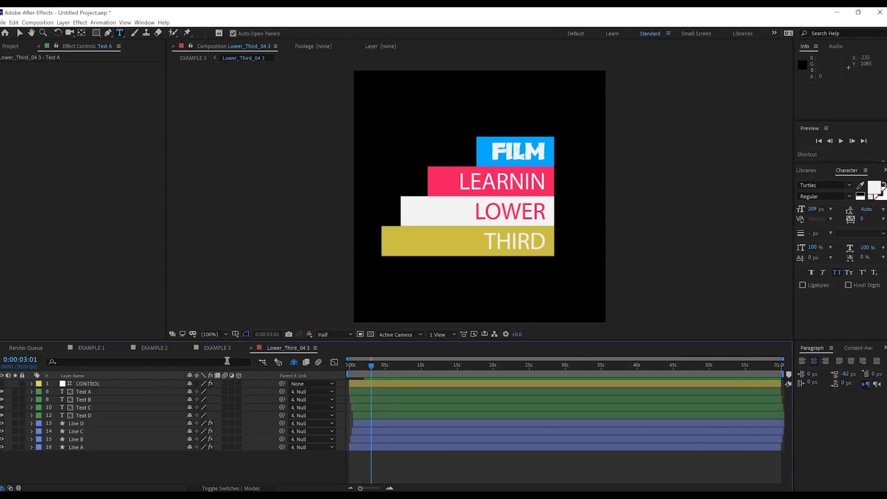
Show the hidden shy layers of the Lower_Third_04 3 composition and look through the full layer list.
left_click(294, 363)
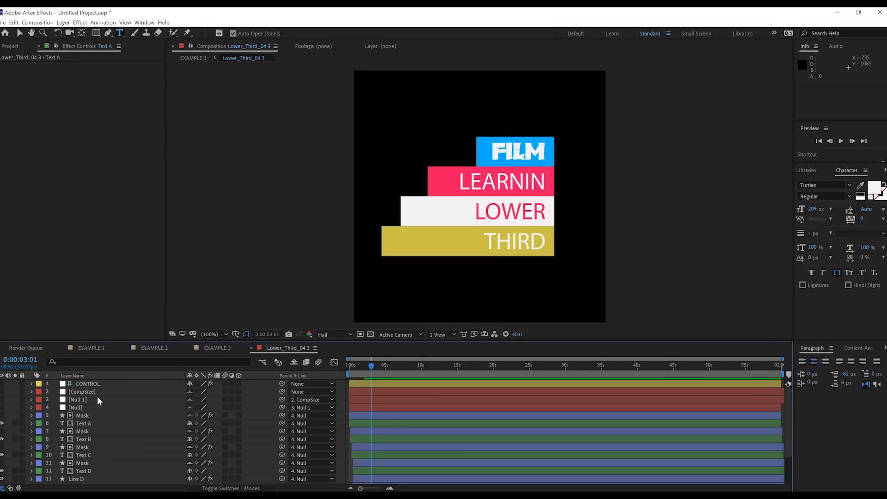
scroll(174, 406, "down", 3)
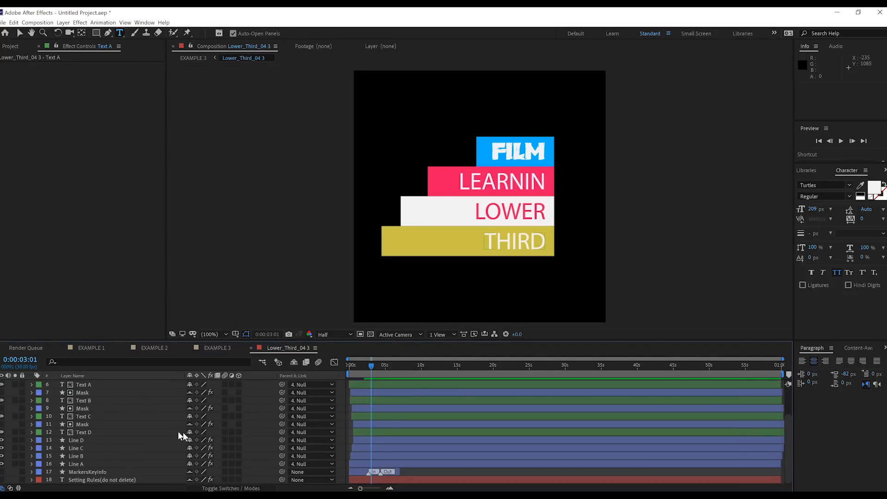
scroll(175, 434, "up", 3)
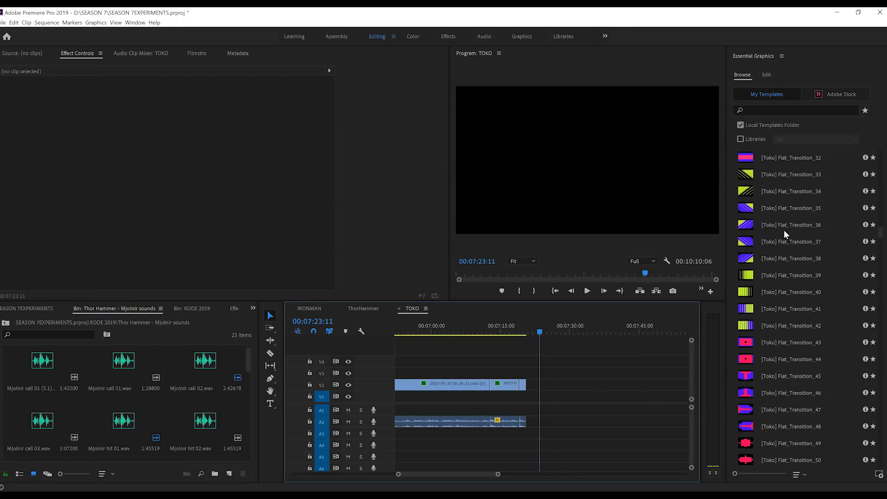
In Premiere Pro, place the [Toko] Flat_Transition_32 template on track V3 near the last cut of the TOKO sequence and play it back.
left_click(786, 156)
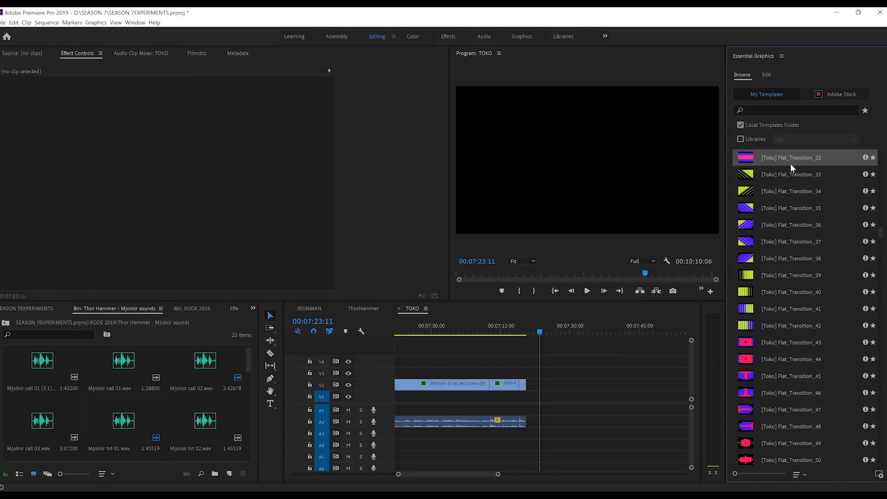
left_click_drag(623, 289, 519, 370)
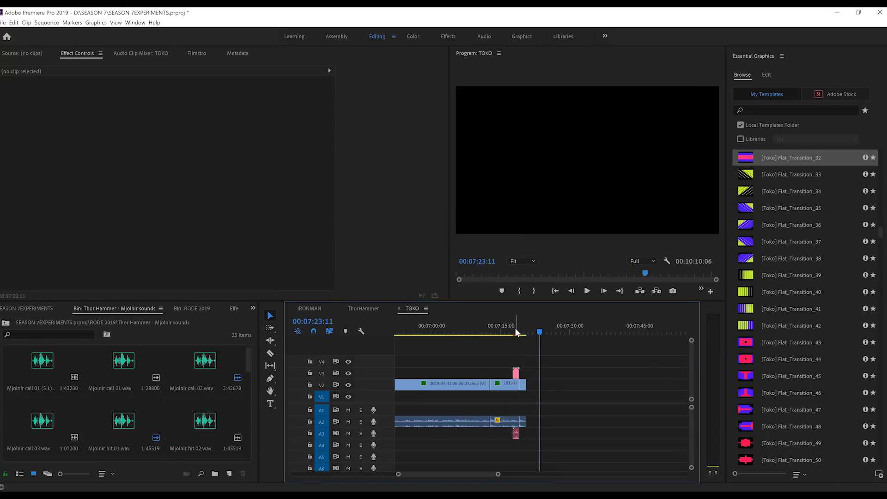
left_click_drag(517, 332, 510, 332)
key("space")
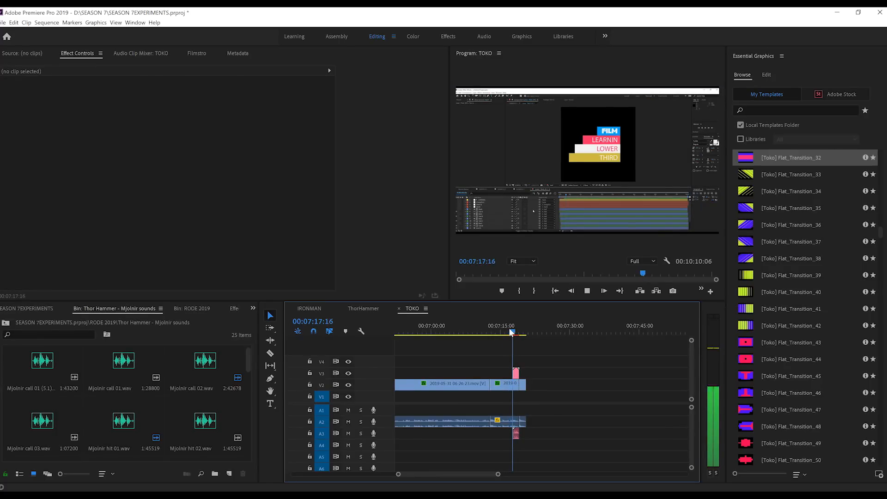
key("space")
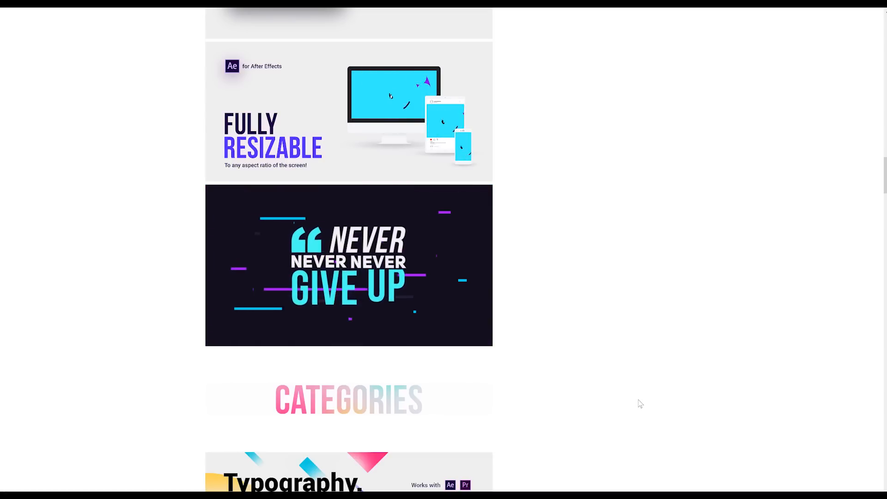
In the web browser, examine the VideoHive Graphics Pack page for its license offer, item details and feature list.
scroll(641, 404, "up", 20)
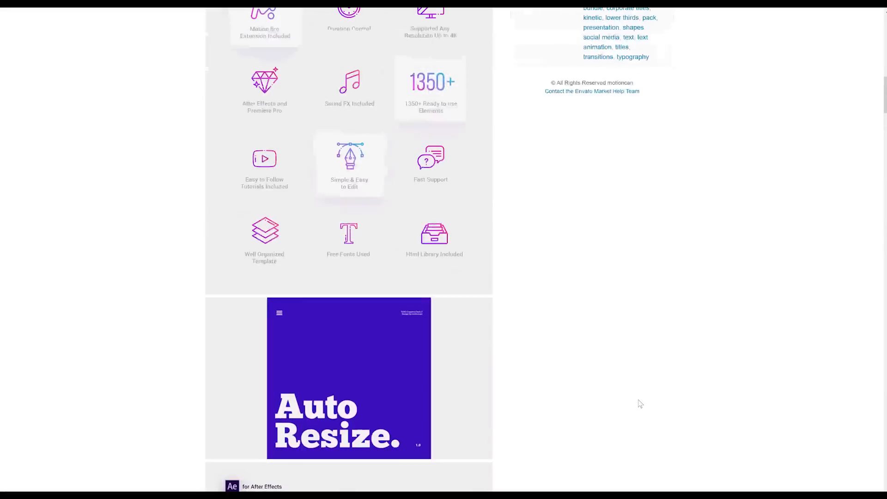
scroll(641, 404, "up", 20)
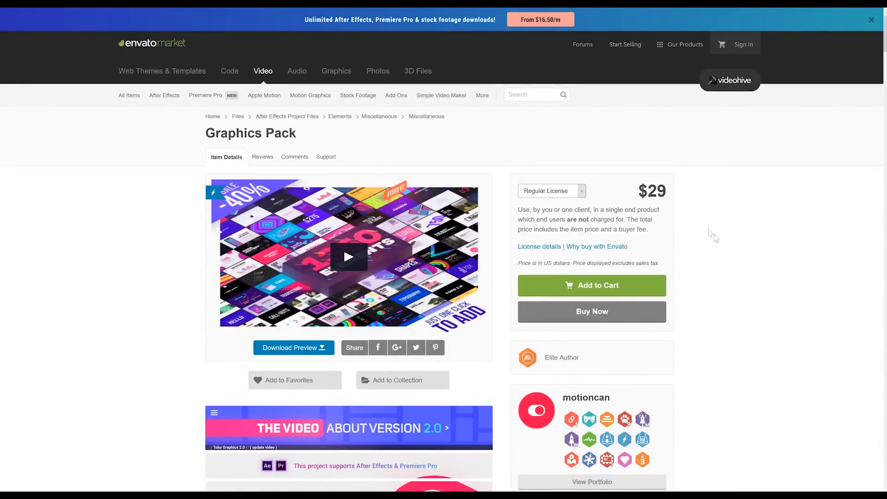
scroll(733, 250, "down", 4)
scroll(733, 250, "down", 7)
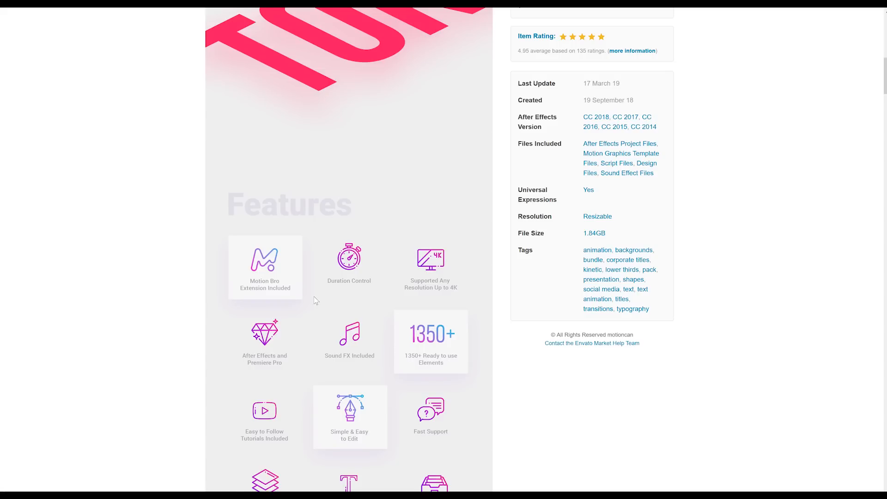
scroll(315, 301, "down", 2)
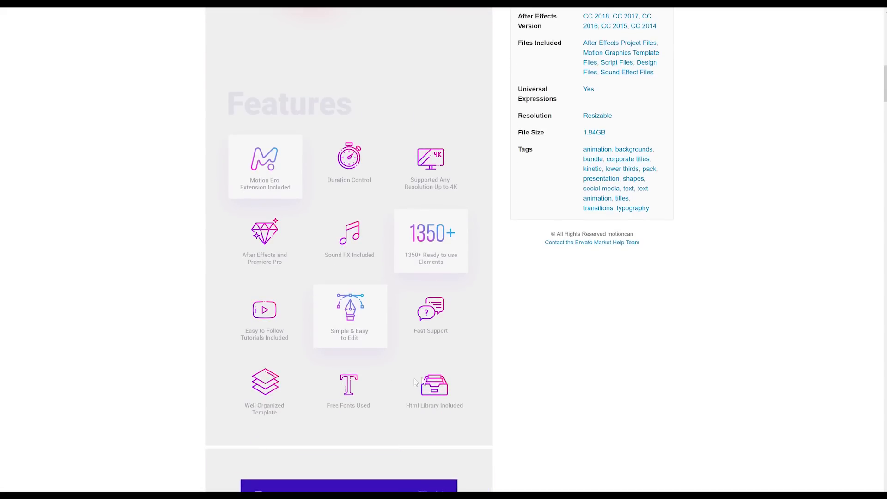
scroll(416, 382, "down", 4)
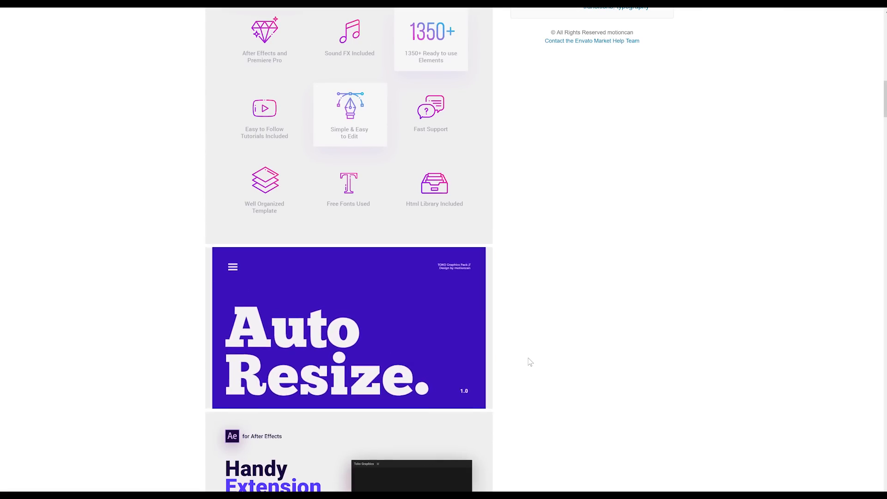